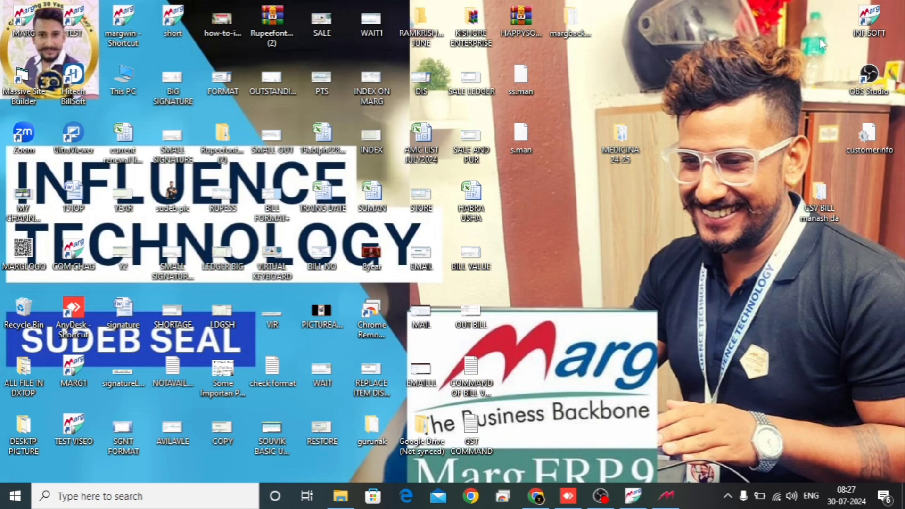
Switch to Marg ERP and open the modification of existing stock receive entries.
click(634, 499)
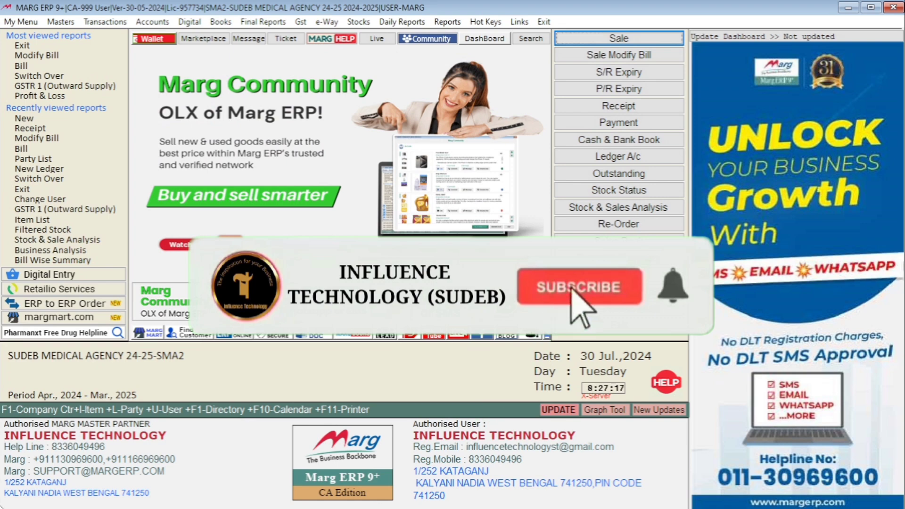
click(110, 22)
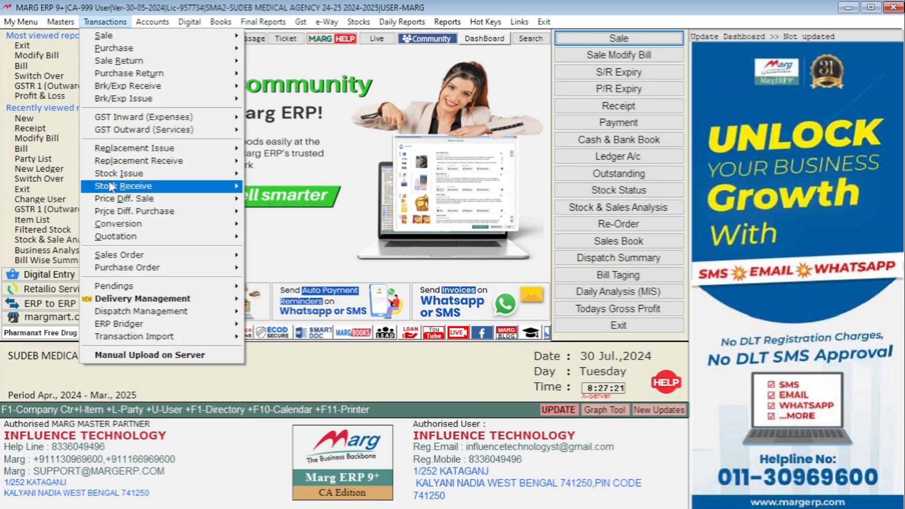
mouse_move(101, 188)
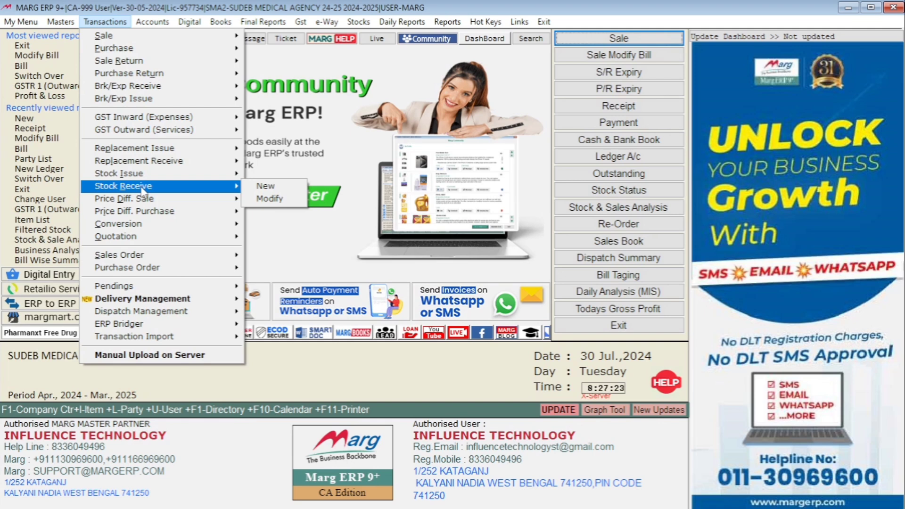
click(268, 199)
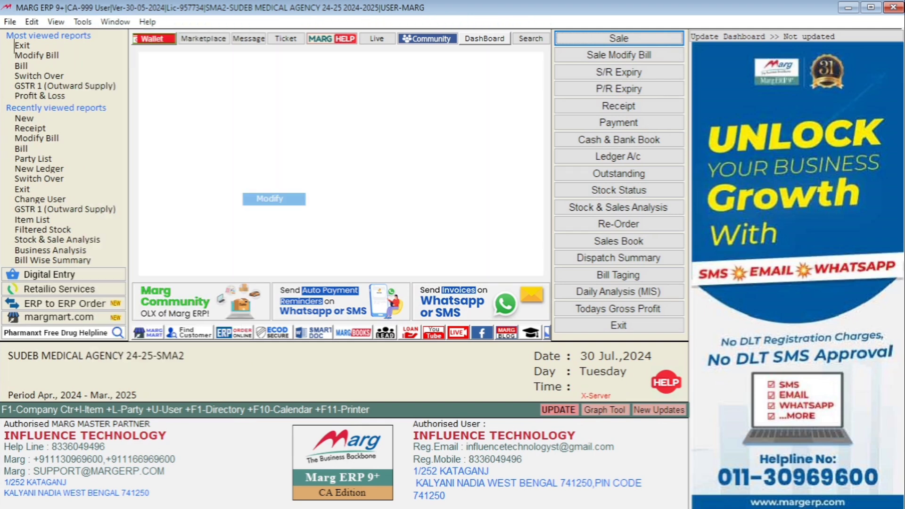
List the stock receive entries for editing over All Time, with all ledgers and all hold states.
key(Return)
key(Return)
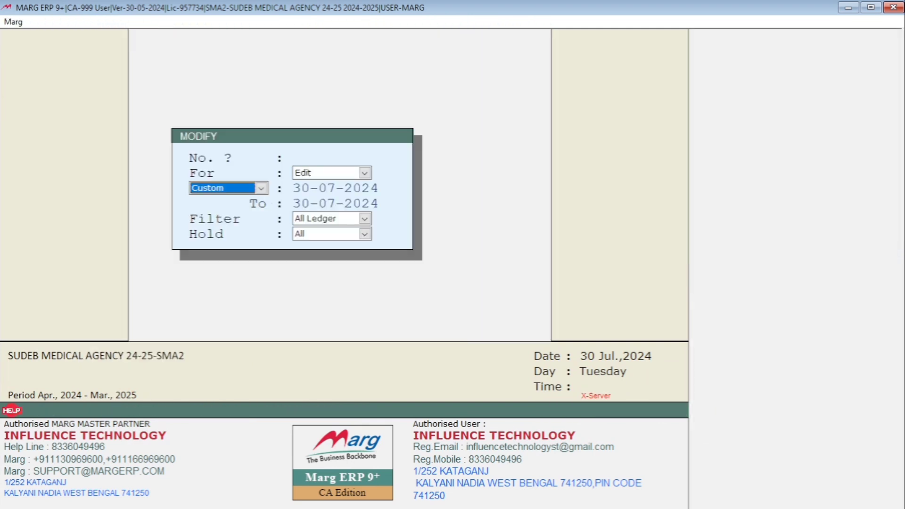
key(Return)
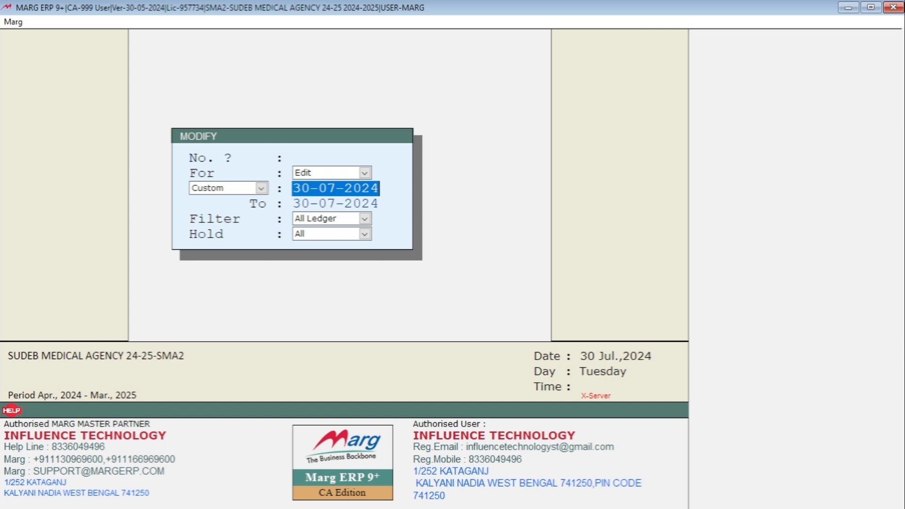
key(Up)
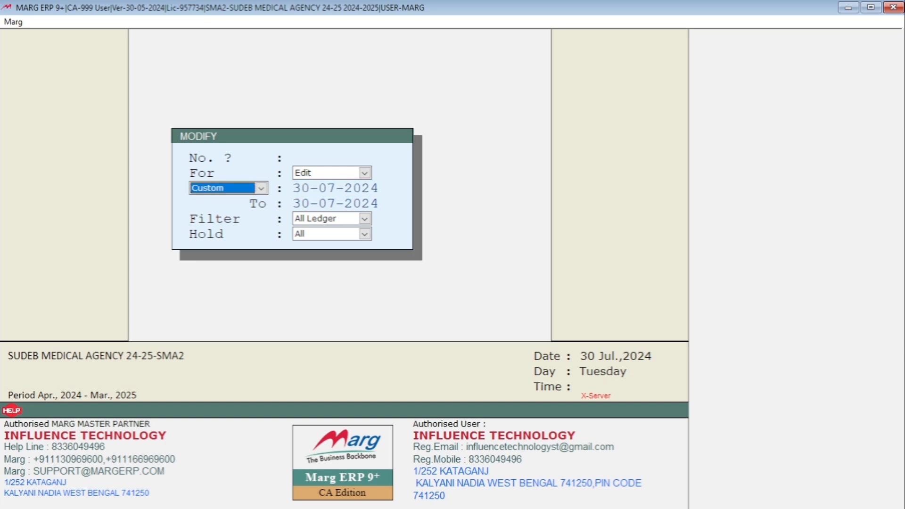
click(261, 188)
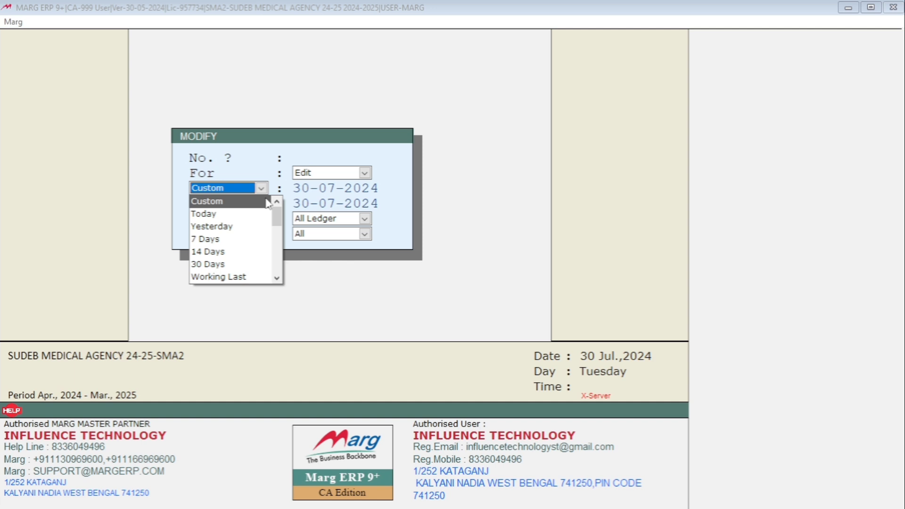
key(a)
key(Return)
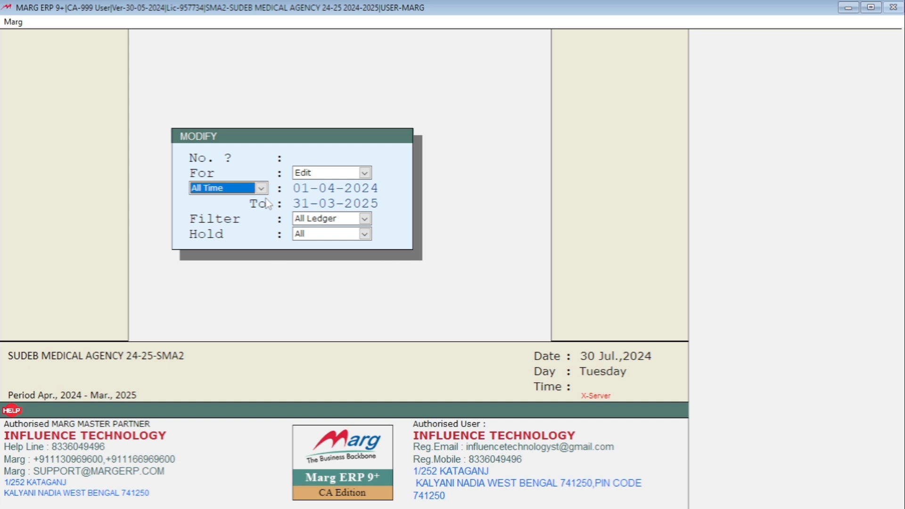
key(Return)
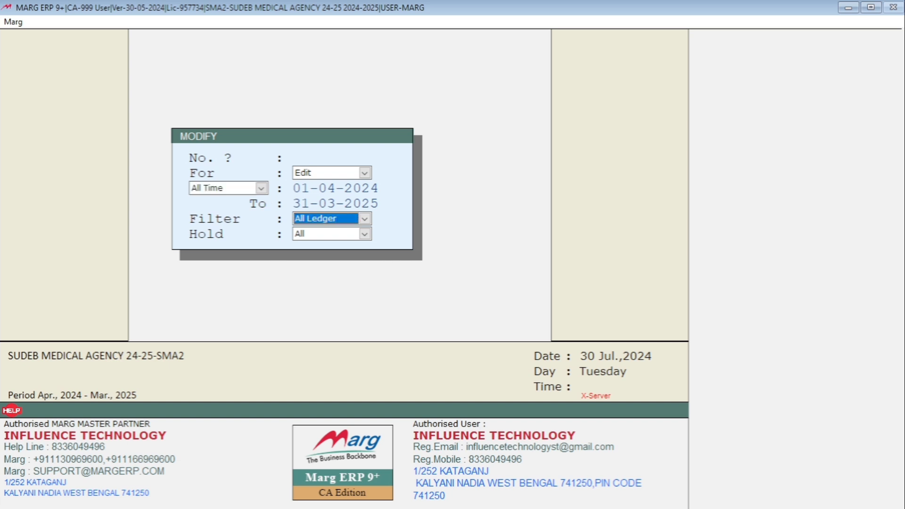
key(Return)
key(Return)
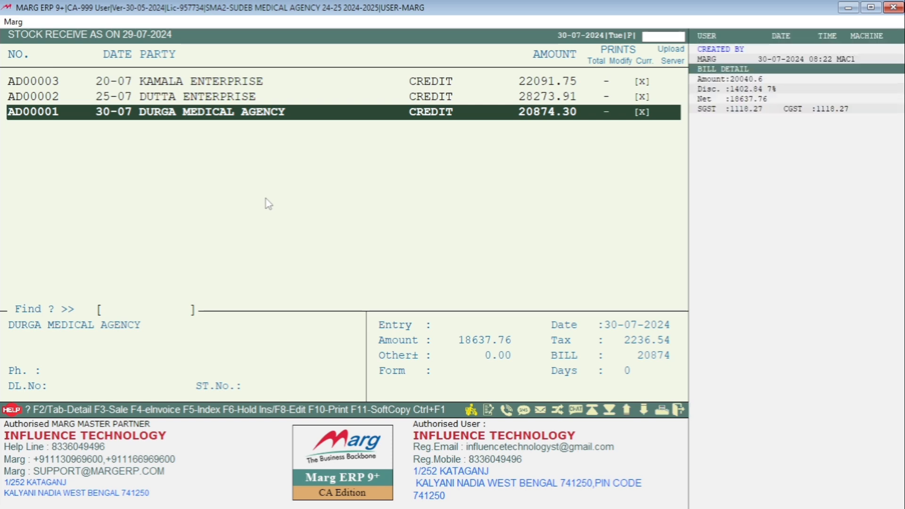
Examine the dates, parties and item details of the listed stock receive entries, and close the list.
key(Up)
key(Up)
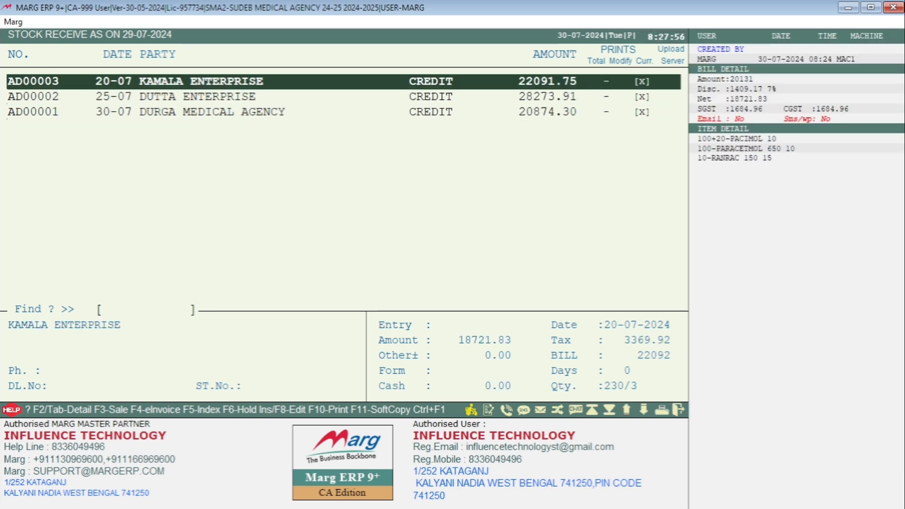
key(Down)
key(Down)
key(Up)
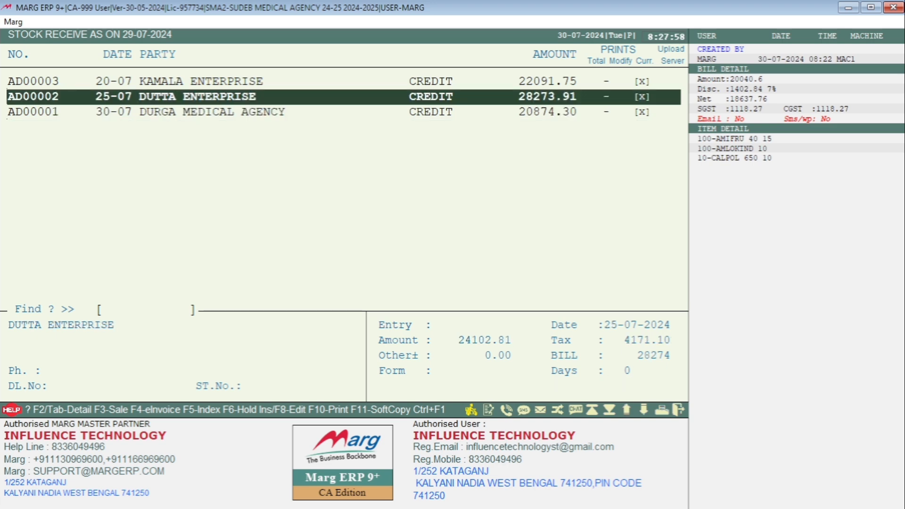
key(Up)
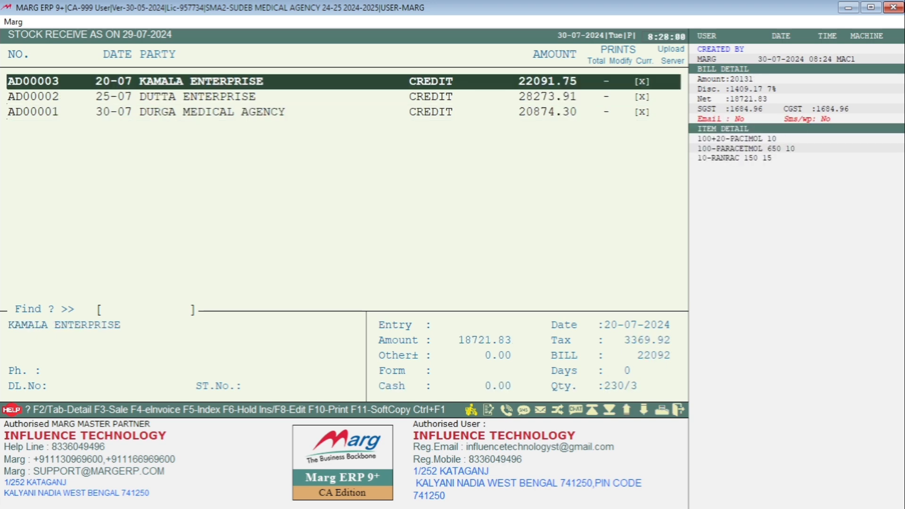
key(Escape)
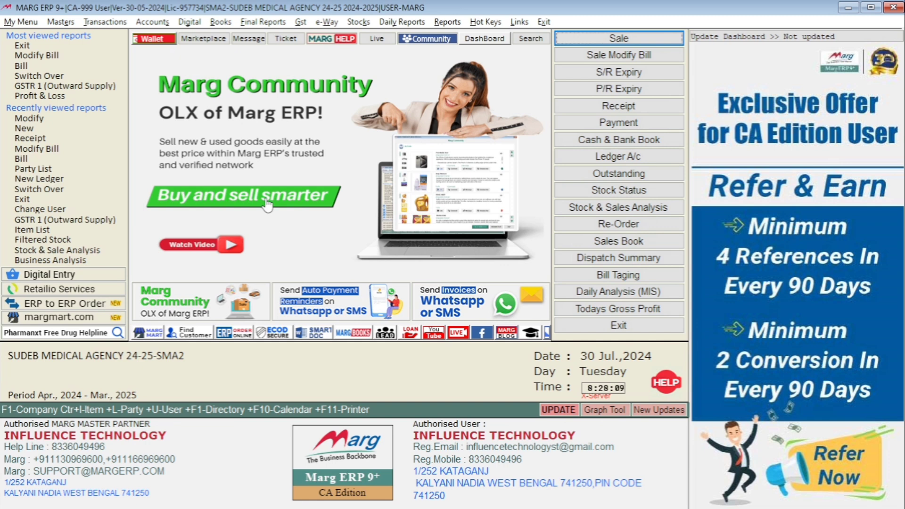
Start a new stock receive transaction.
key(alt)
key(Right)
key(Right)
key(Down)
key(Down)
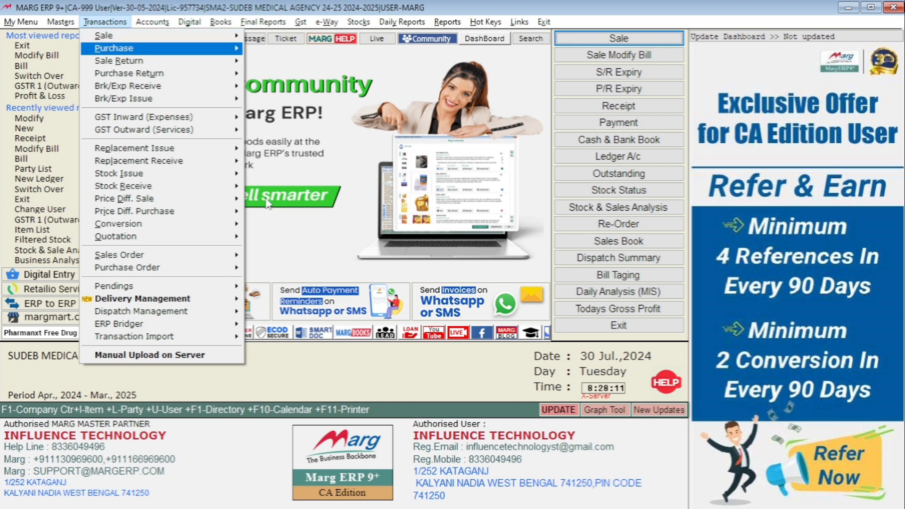
key(Down)
key(Down)
key(Down)
key(Down)
key(Down)
key(Down)
key(Down)
key(Down)
key(Down)
key(Down)
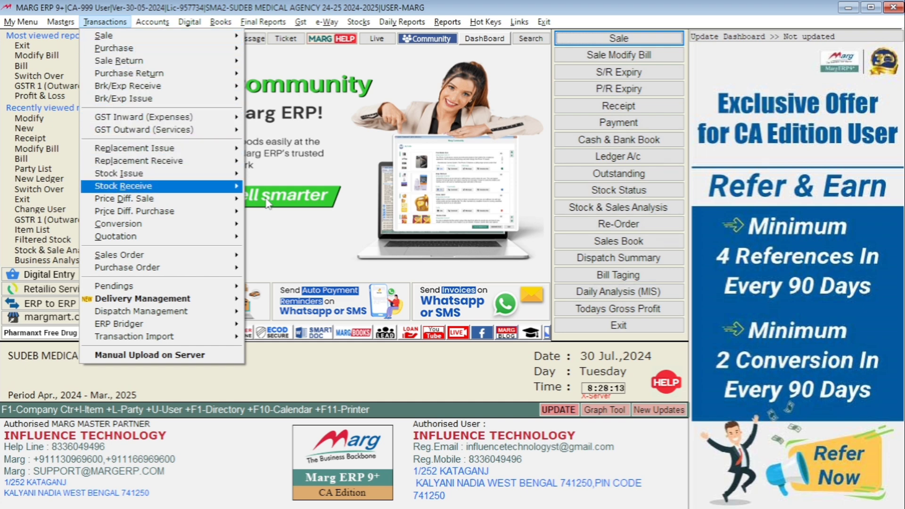
key(Right)
key(Return)
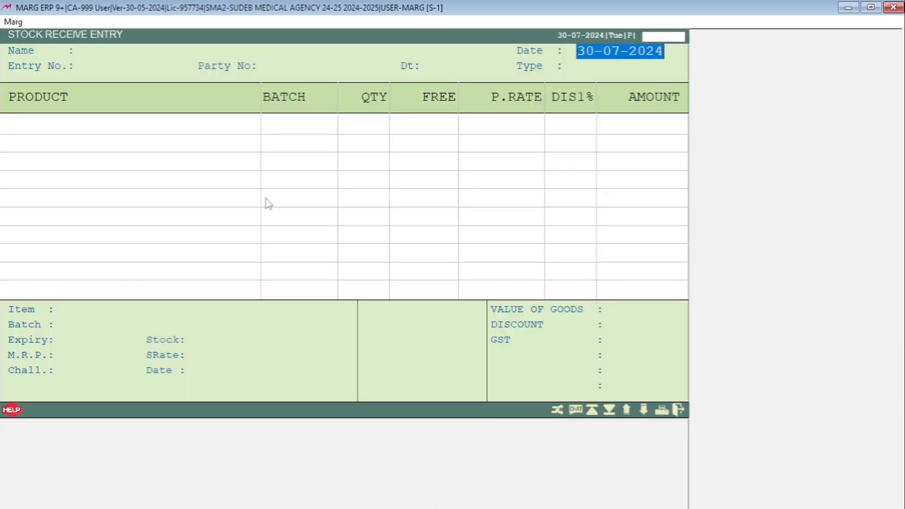
Fill in the entry header with date 30-07-2024, ledger KRAN MEDICAL AGENCY, party number 102, party date 30-07-2024, tax Yes and type LOCAL.
key(Return)
key(Down)
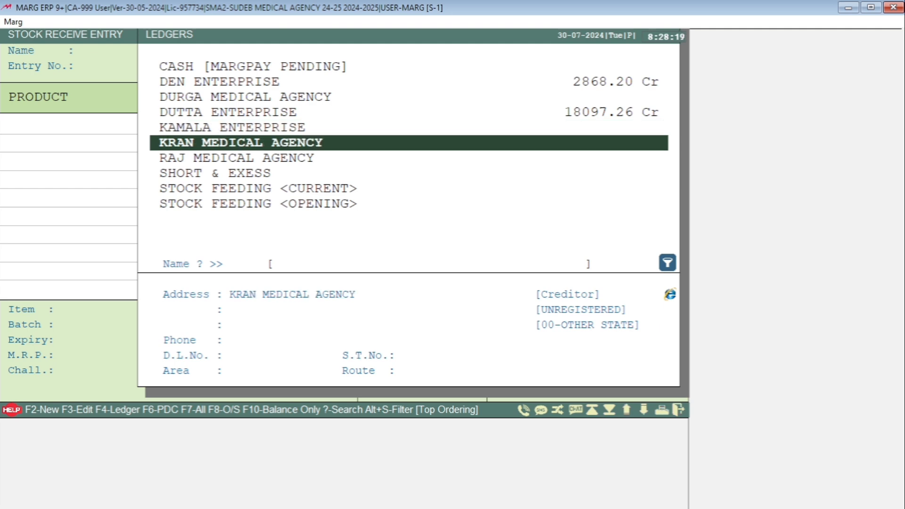
key(Return)
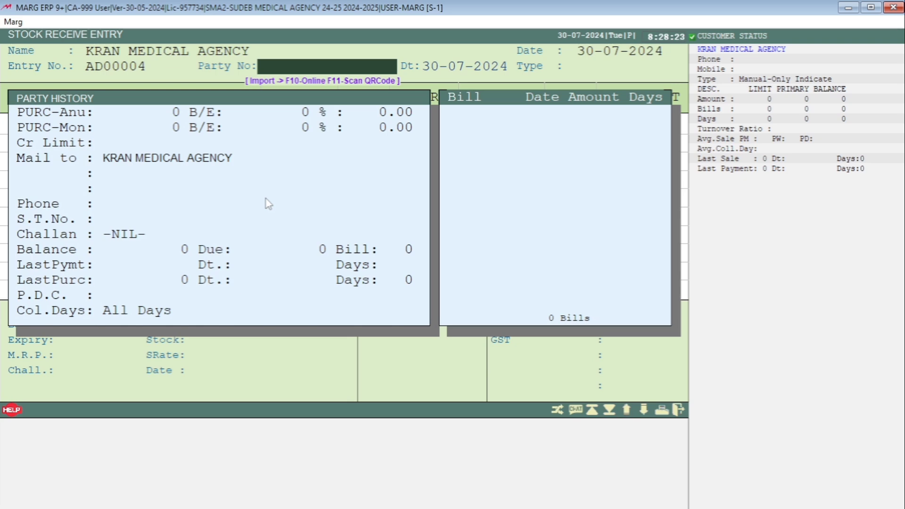
text(102)
key(Return)
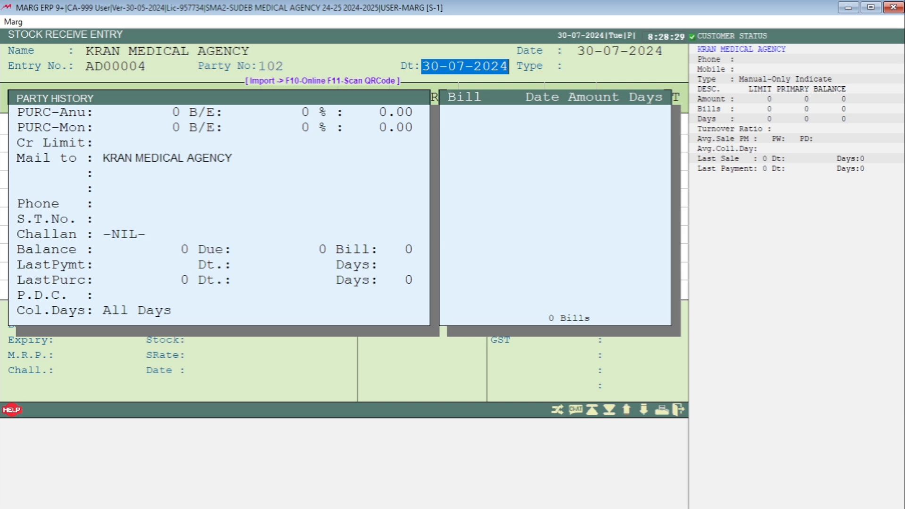
key(Return)
key(Return)
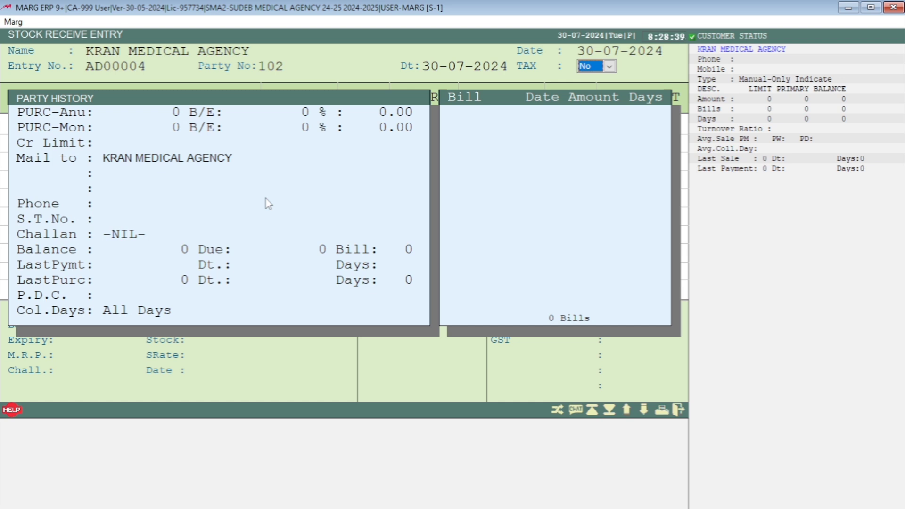
key(y)
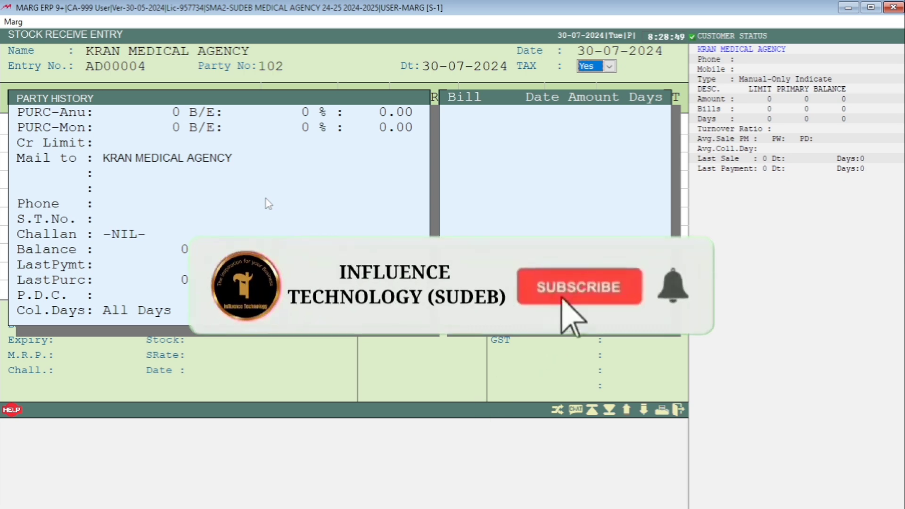
key(Return)
key(Return)
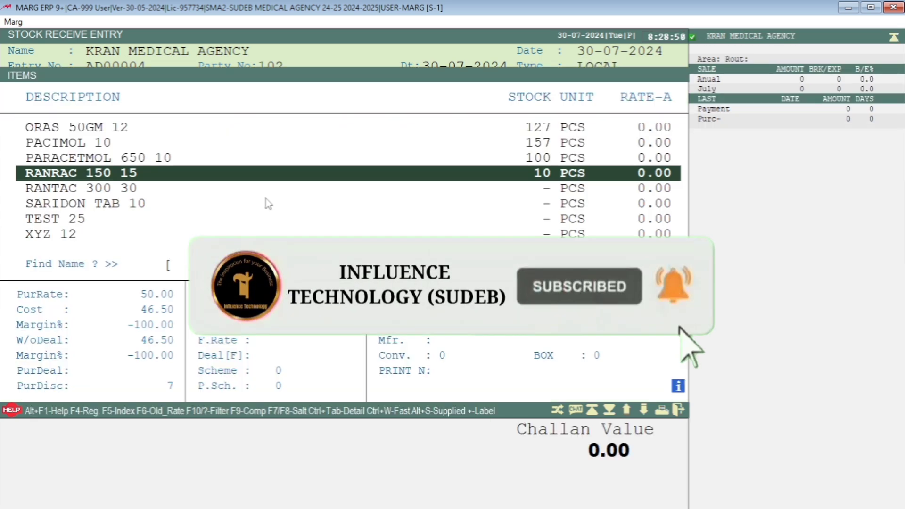
Add the item RANTAC 300 30 with batch 101, expiry December 2026 and M.R.P. 50.
key(Down)
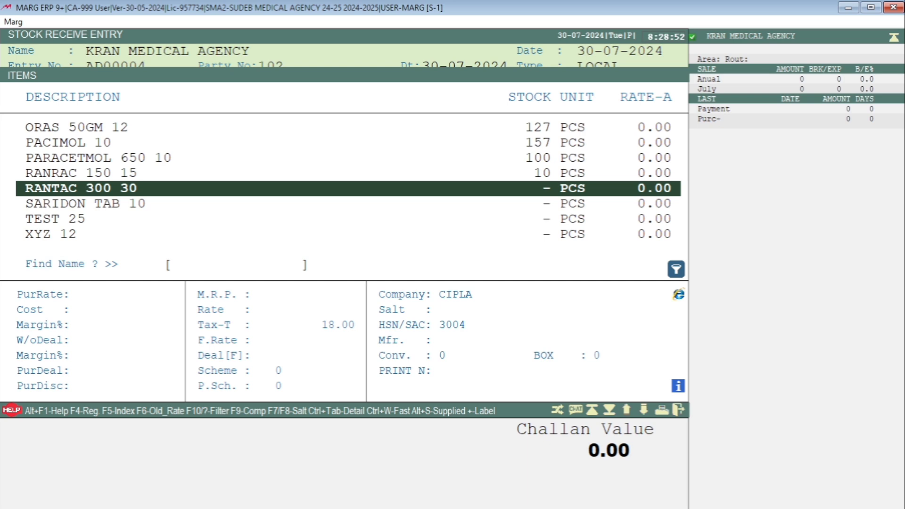
key(Return)
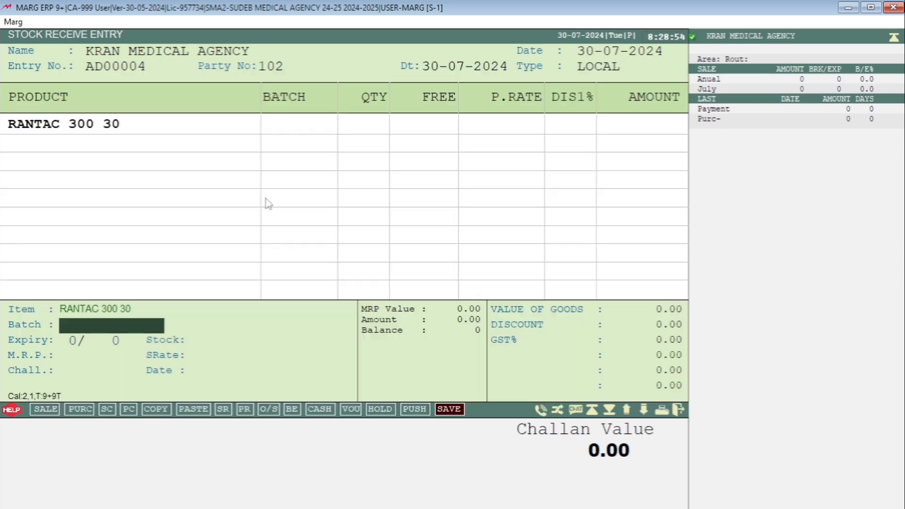
text(101)
key(Return)
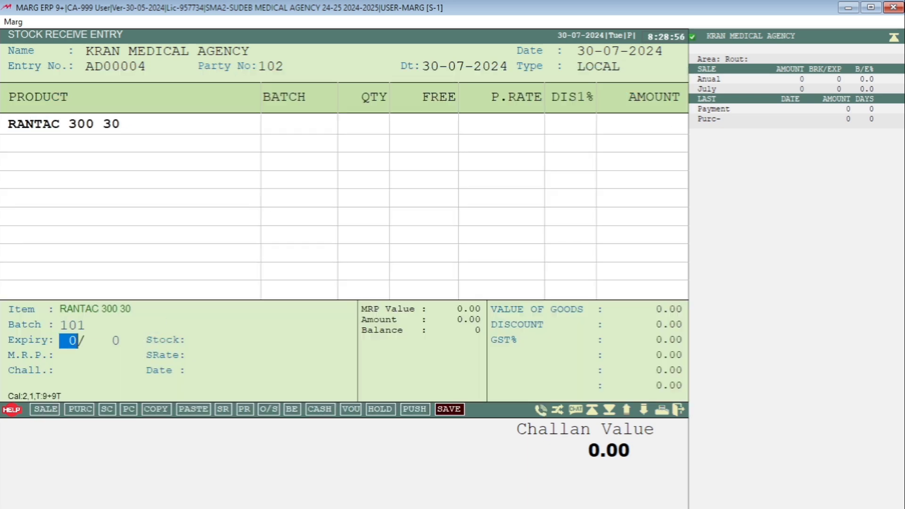
text(1226)
key(Return)
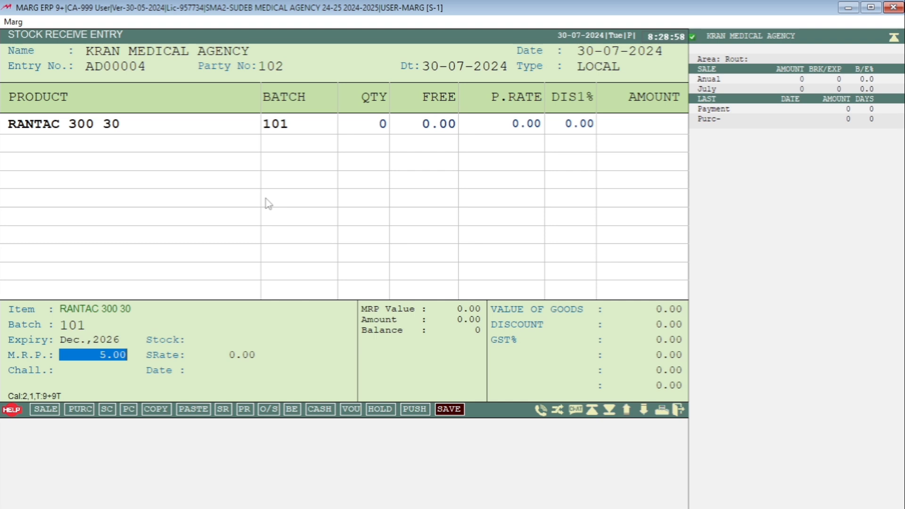
text(50)
key(Return)
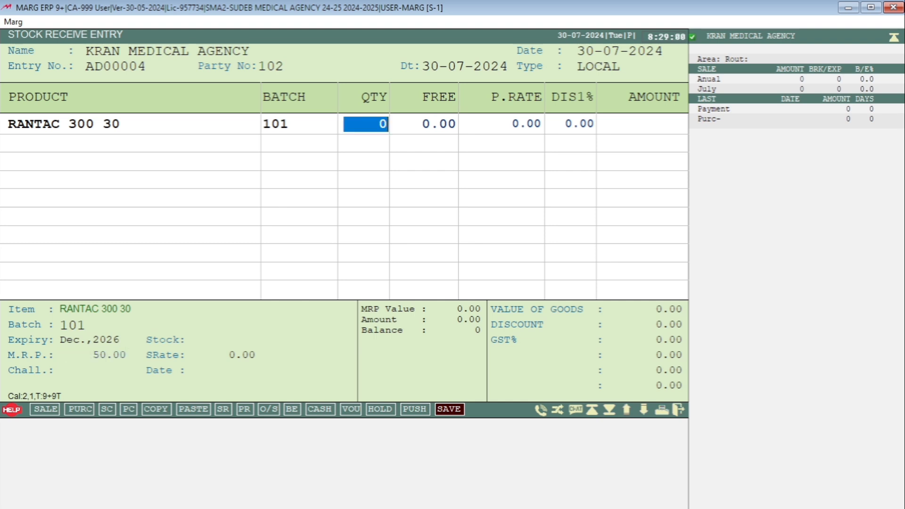
Set the item's quantity to 100, purchase rate to 30 and discount to 5%, accepting the batch details.
text(100)
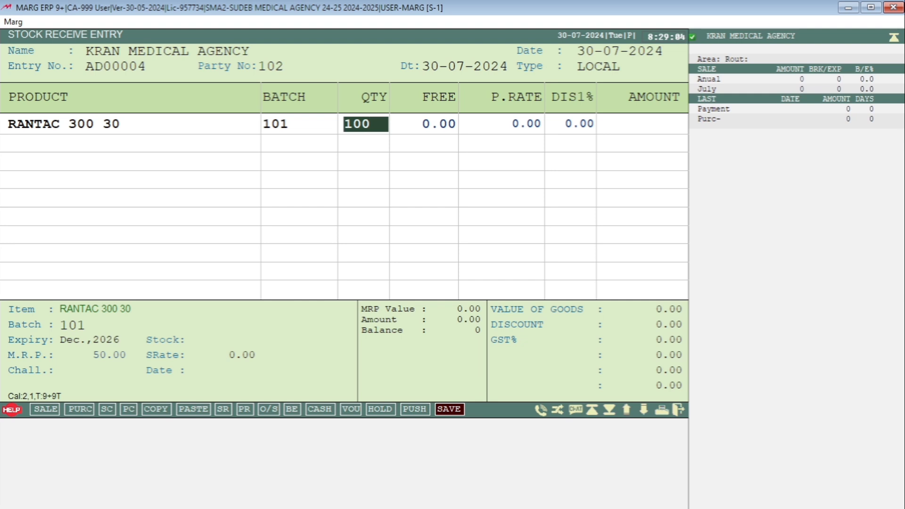
key(Return)
key(Return)
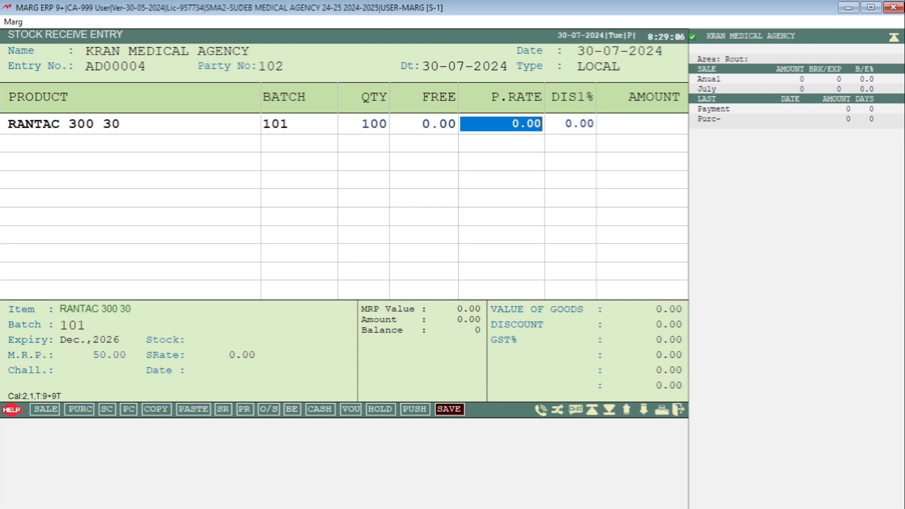
text(30)
key(Return)
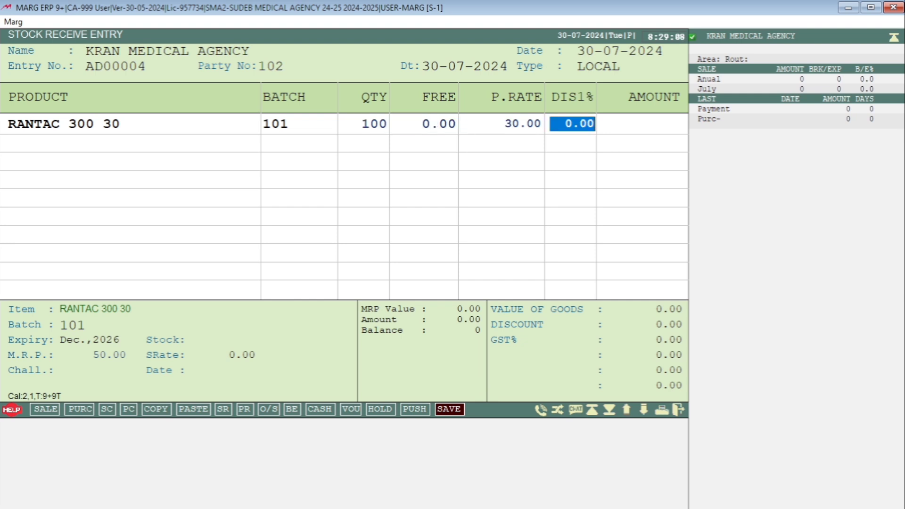
text(5 .)
key(Return)
key(Return)
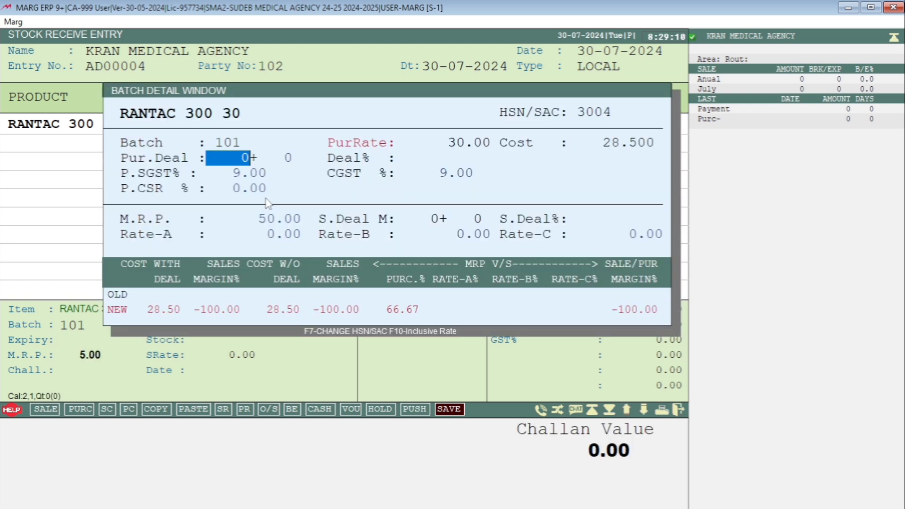
key(Escape)
key(Escape)
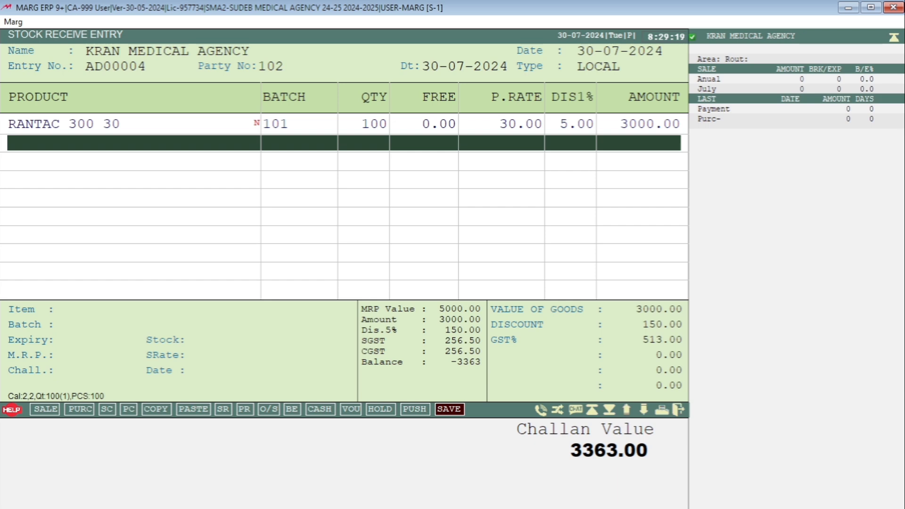
Save the stock receive challan with the cash paid left at 0.00, and leave the entry form.
key(Escape)
click(269, 203)
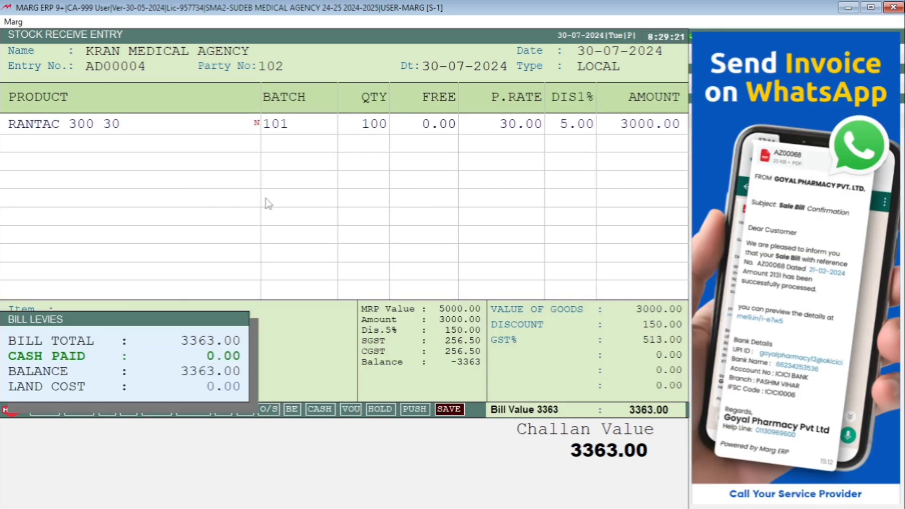
key(Return)
key(Return)
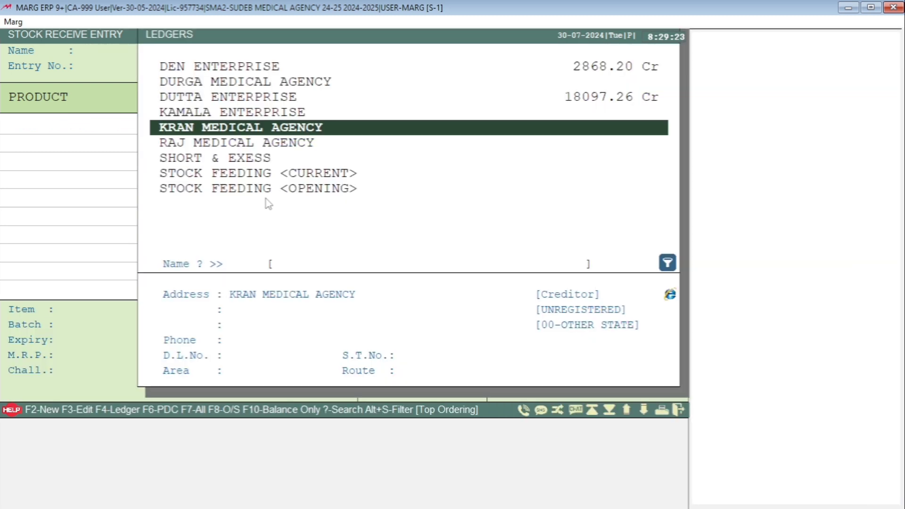
key(Escape)
key(Escape)
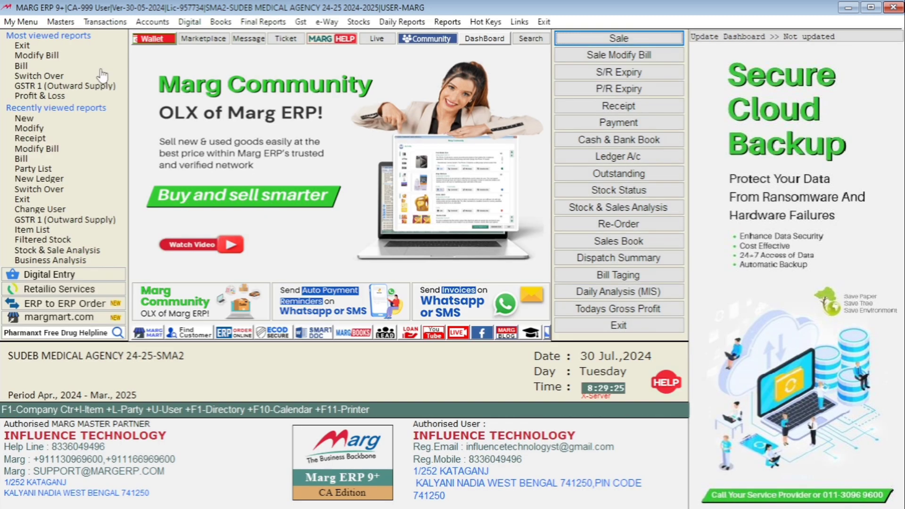
List the stock receive entries of All Time for all ledgers and look through the recorded challans.
click(103, 22)
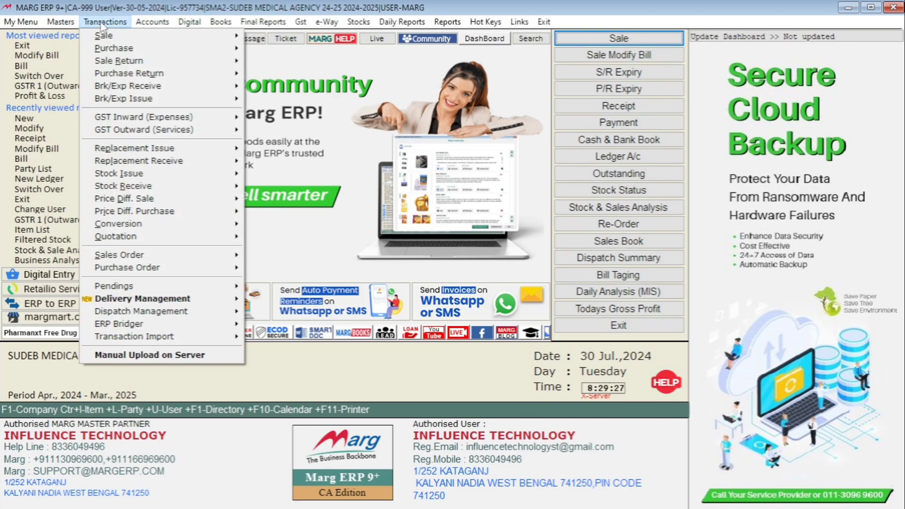
mouse_move(138, 188)
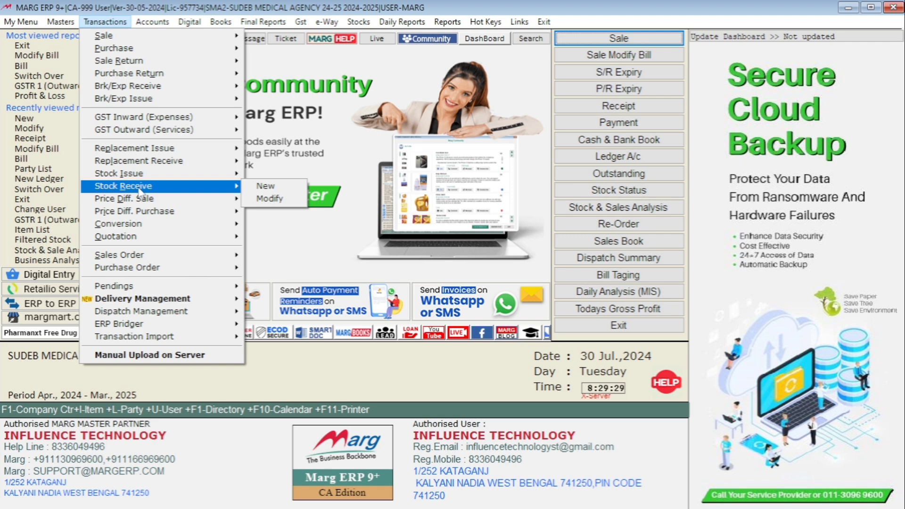
click(279, 199)
key(Return)
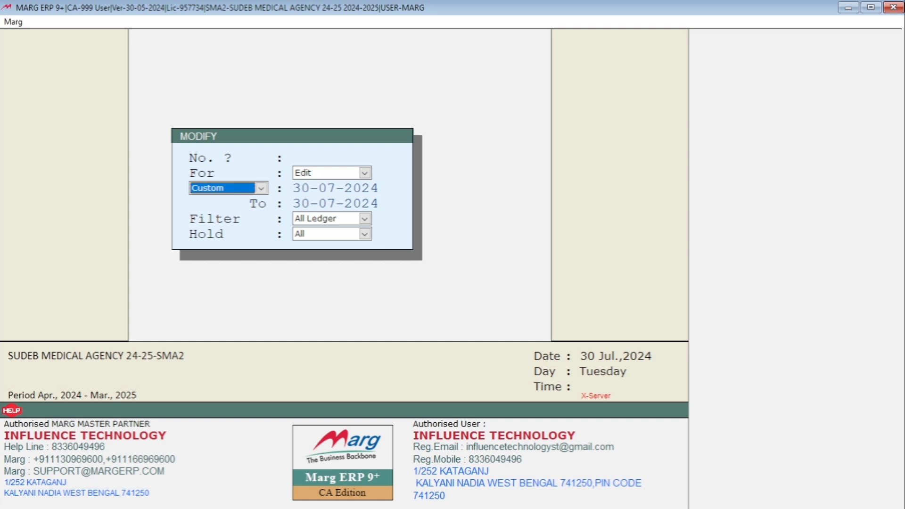
key(Down)
key(Return)
key(Return)
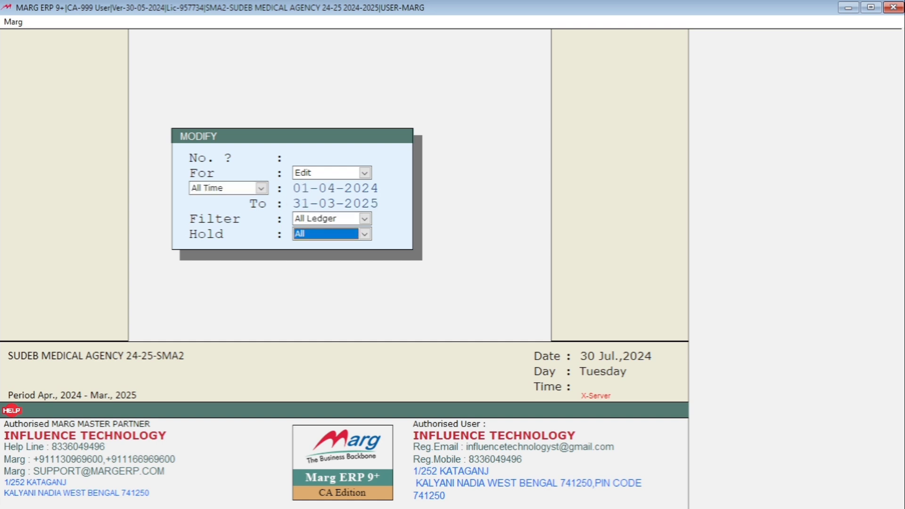
key(Return)
key(Up)
key(Up)
key(Up)
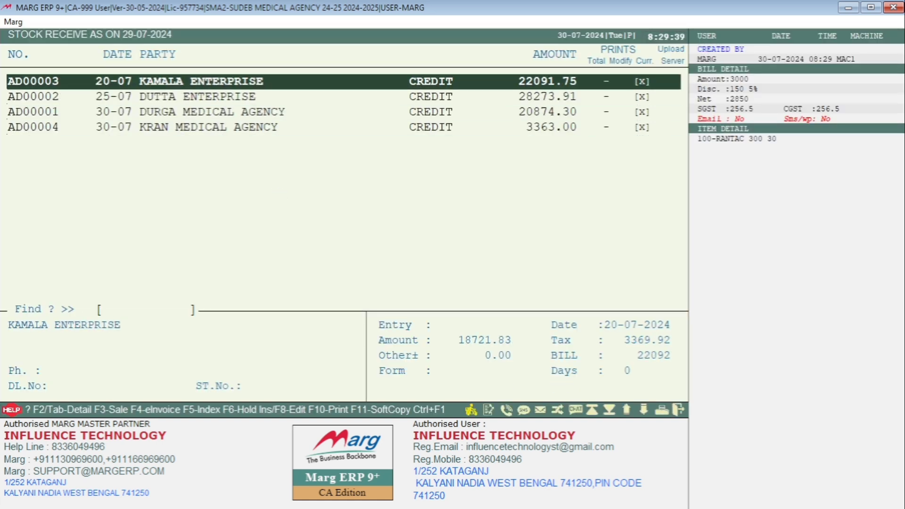
key(Down)
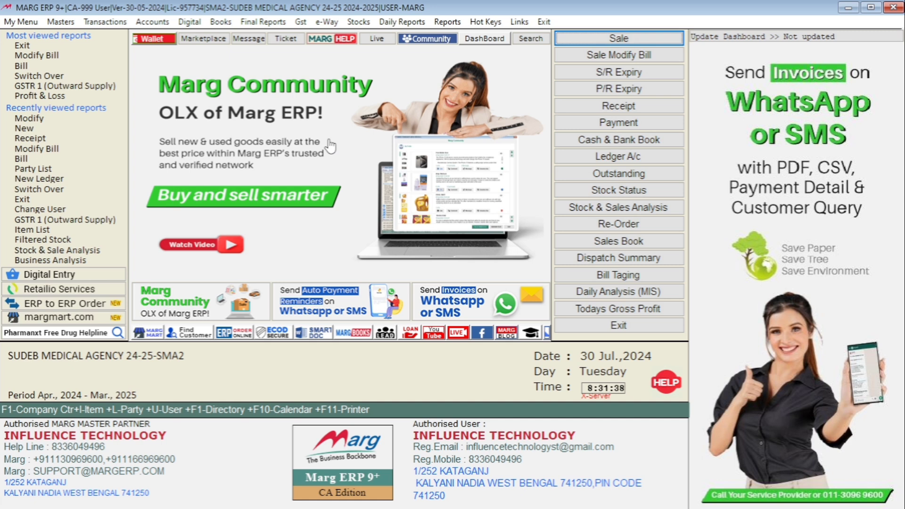
Start Multi Changes in old Bills from the multi-editing utilities and set the transfer type to M Stock Add.
click(448, 22)
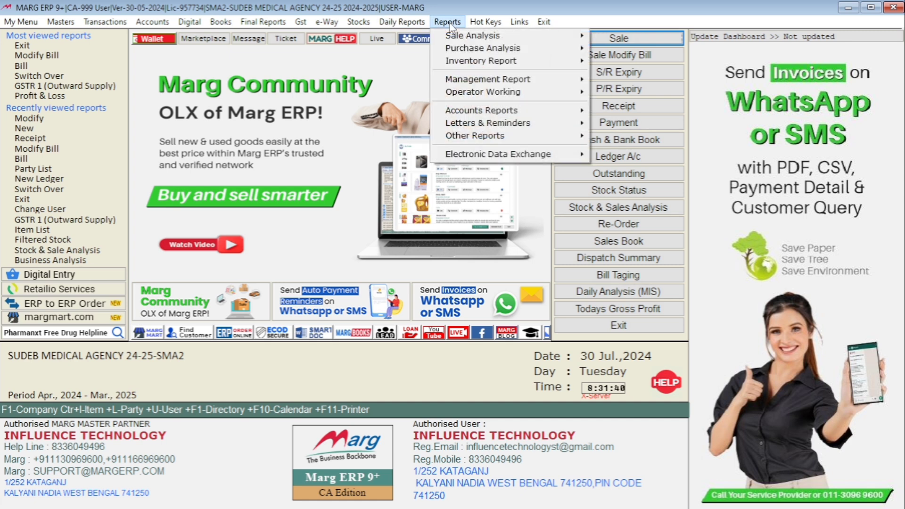
mouse_move(493, 81)
mouse_move(597, 84)
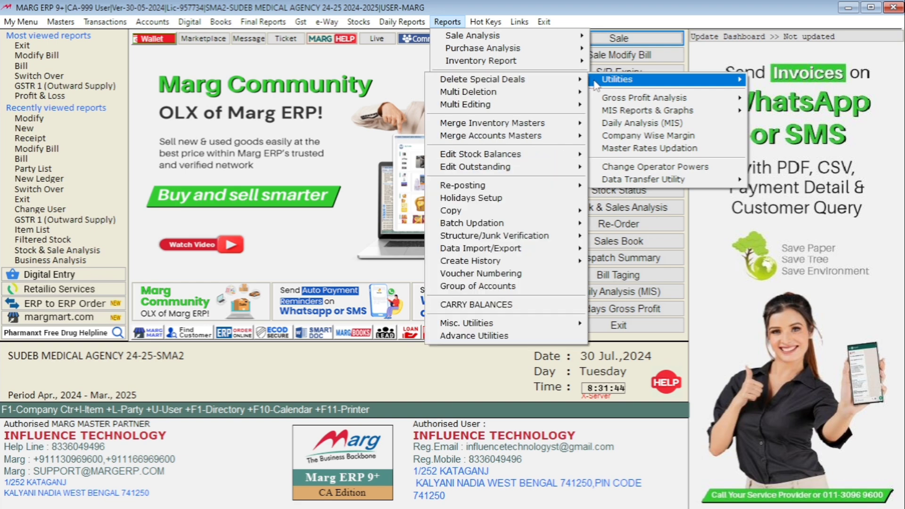
mouse_move(491, 107)
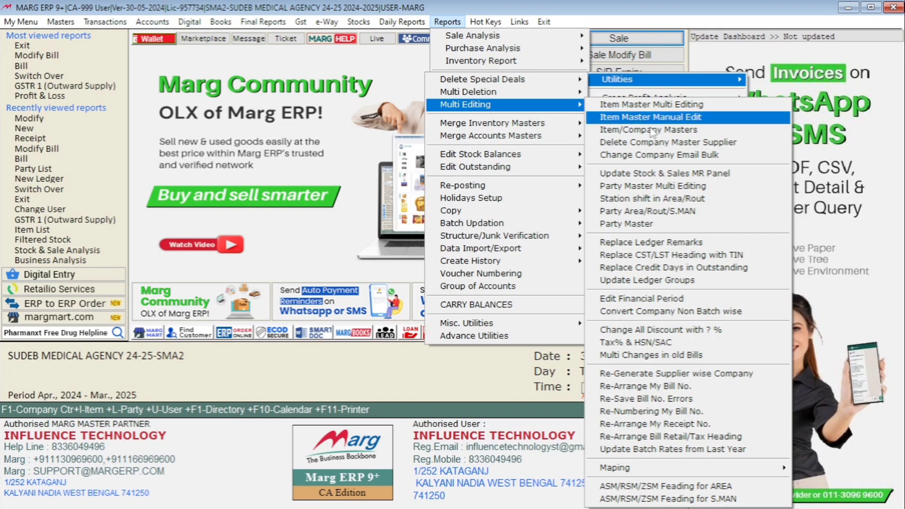
click(658, 359)
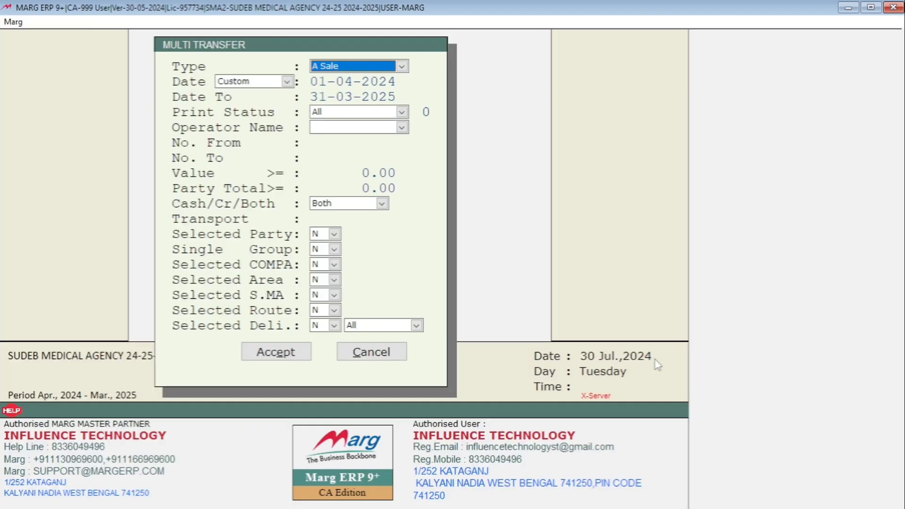
key(space)
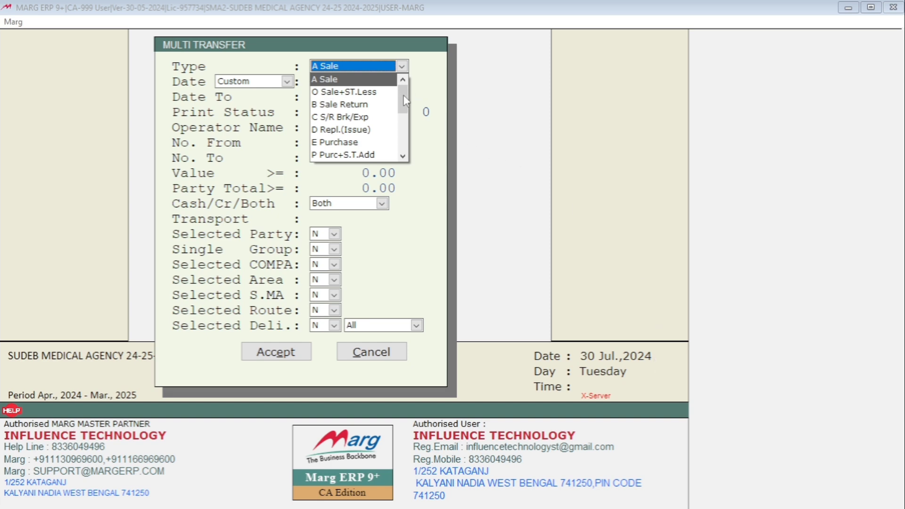
drag(404, 100, 406, 155)
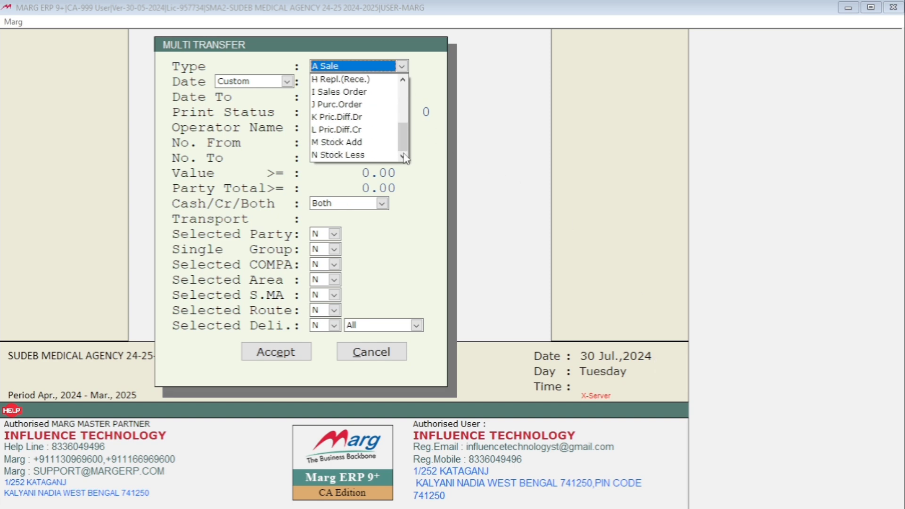
click(340, 143)
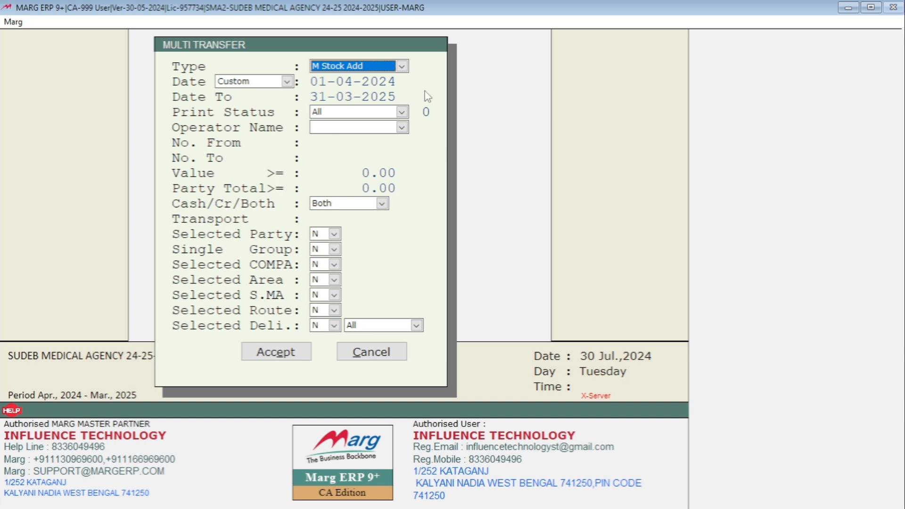
Set the transfer's date range to All Time.
key(Return)
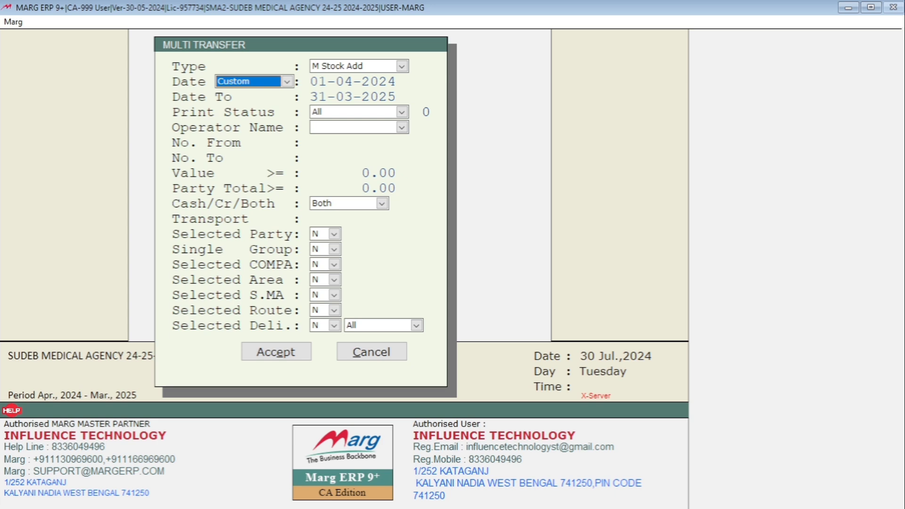
key(Return)
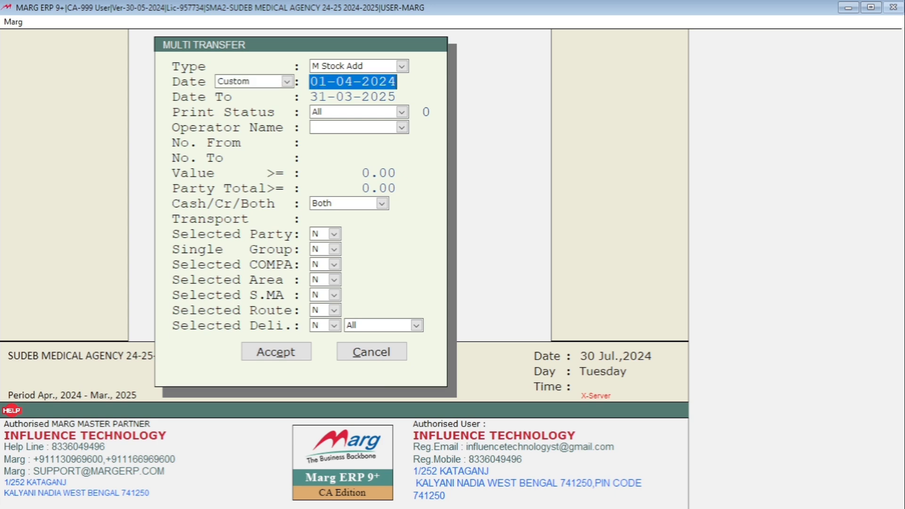
key(Up)
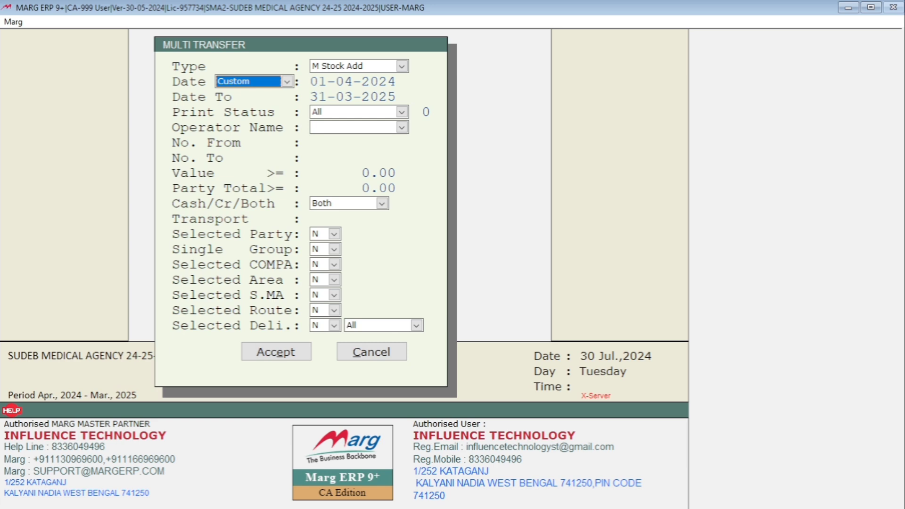
key(Down)
key(Return)
key(Return)
key(Return)
key(Return)
key(Return)
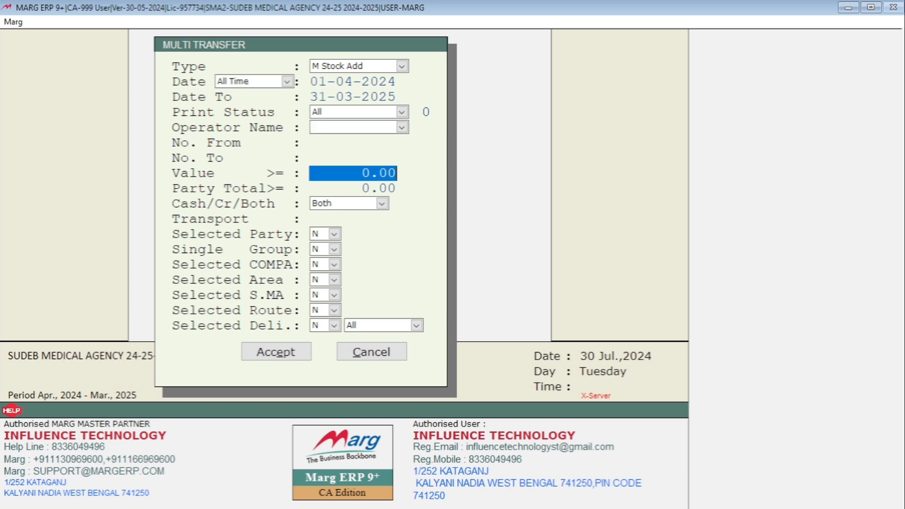
Keep the print status at All, operator and bill numbers blank, value limits at 0.00 and cash/credit at Both.
key(Up)
key(Up)
key(Up)
key(Up)
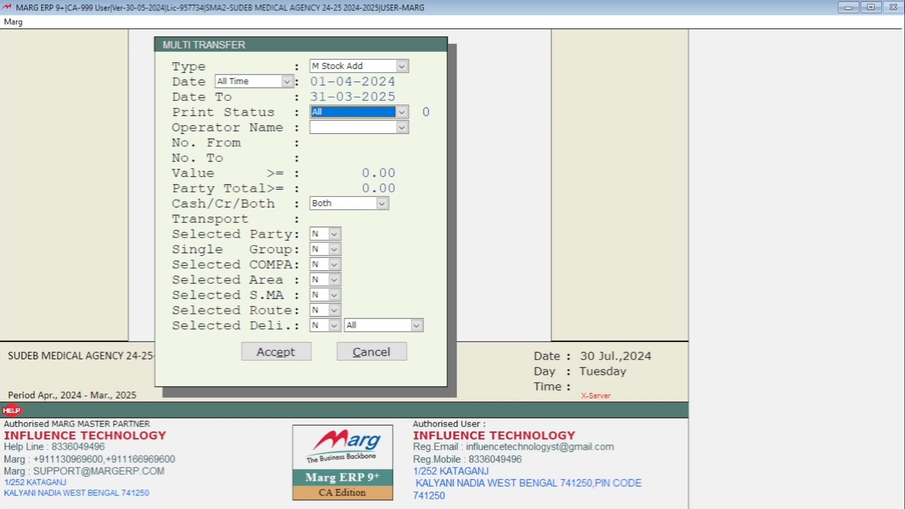
key(Down)
key(Up)
key(Return)
key(Return)
key(Return)
key(Return)
key(Return)
key(Return)
key(Return)
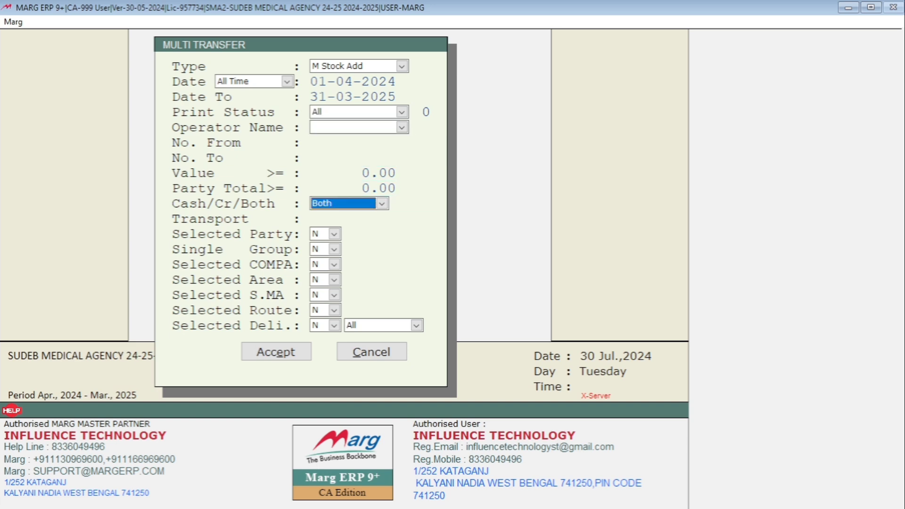
key(Return)
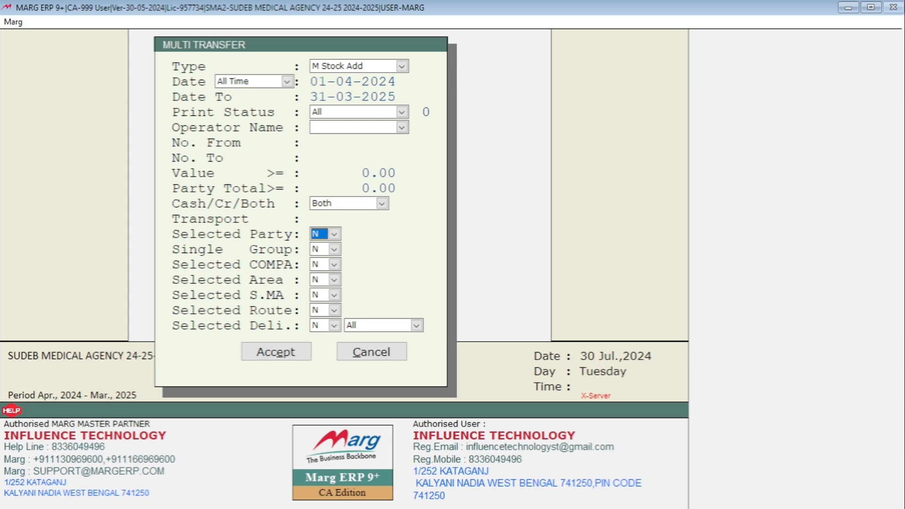
Leave all selection filters from party to delivery at N and accept the criteria to list the stock receive bills.
key(Return)
key(Return)
key(Return)
key(Return)
key(Return)
key(Return)
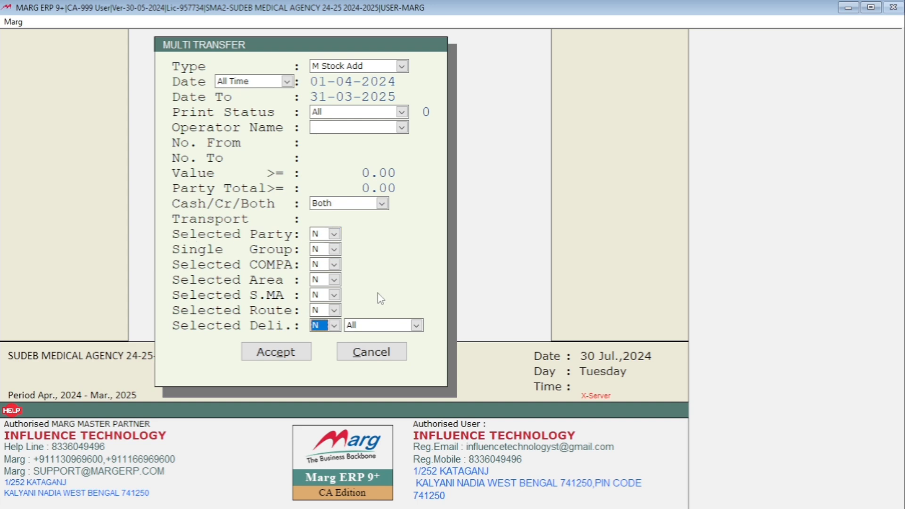
key(Return)
key(Return)
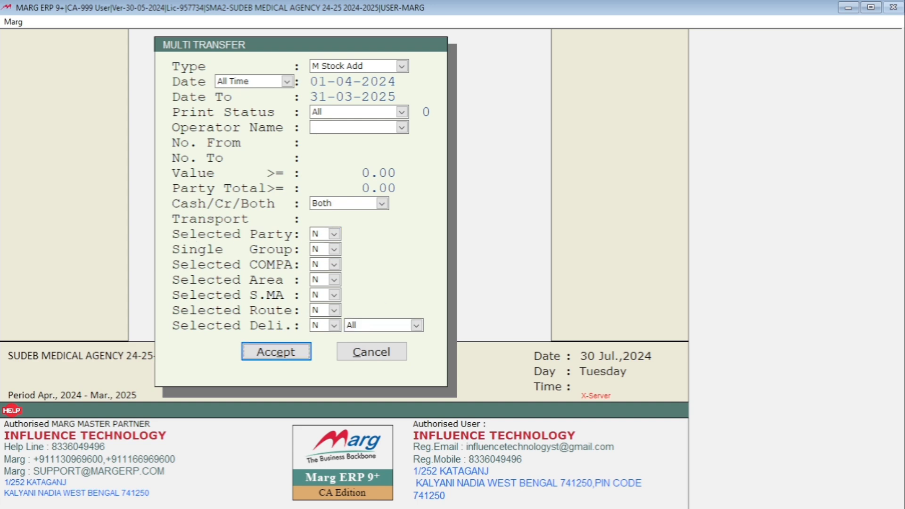
key(Return)
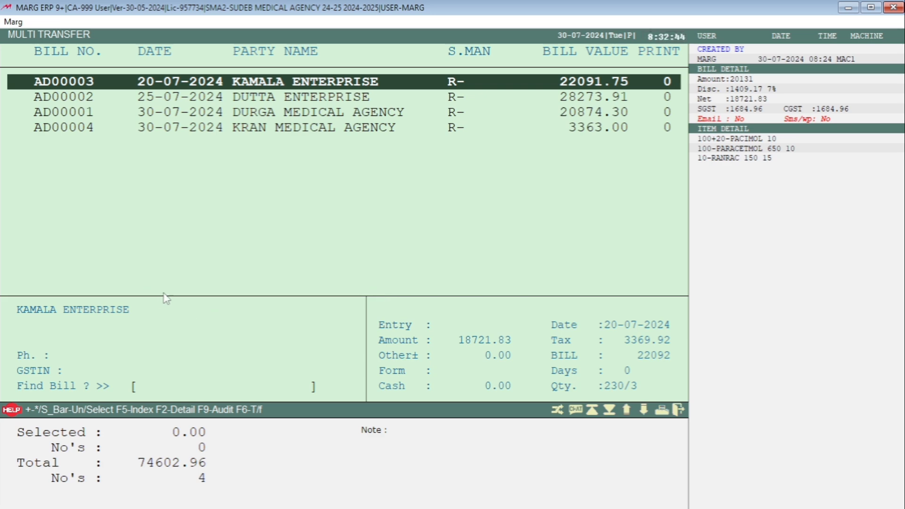
Mark all listed stock receive bills for the transfer.
click(288, 134)
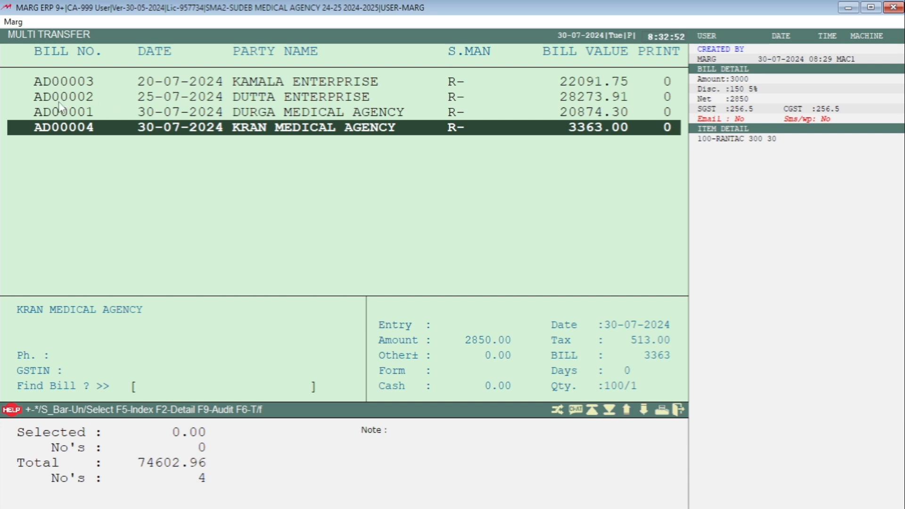
key(plus)
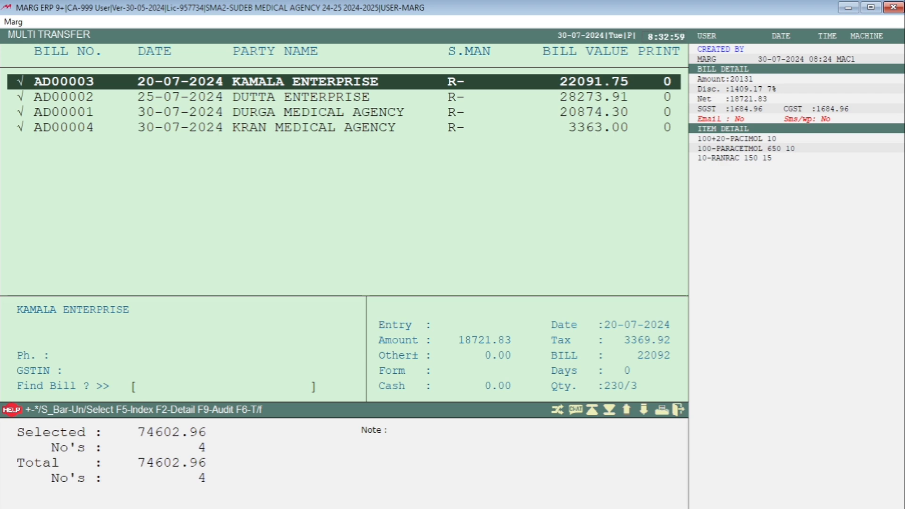
Try to convert the marked stock receive bills into purchase bills, confirming with SURE.
key(F6)
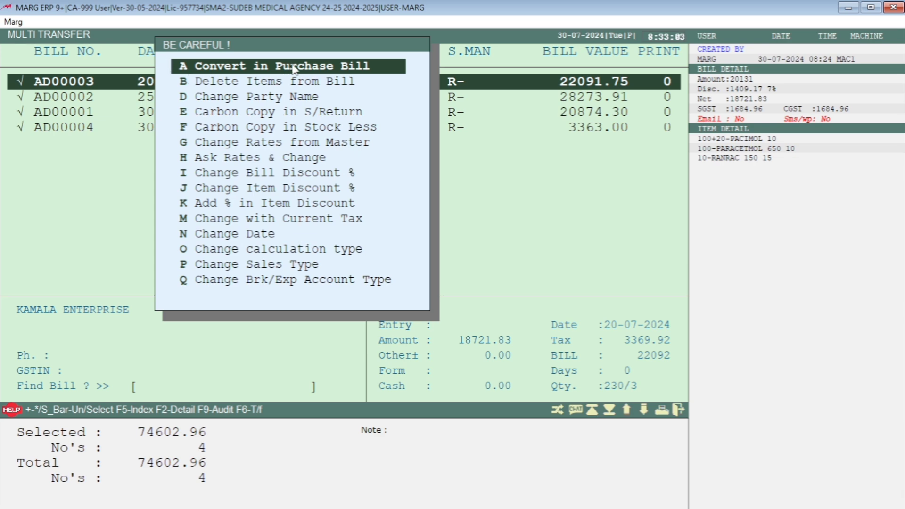
click(358, 71)
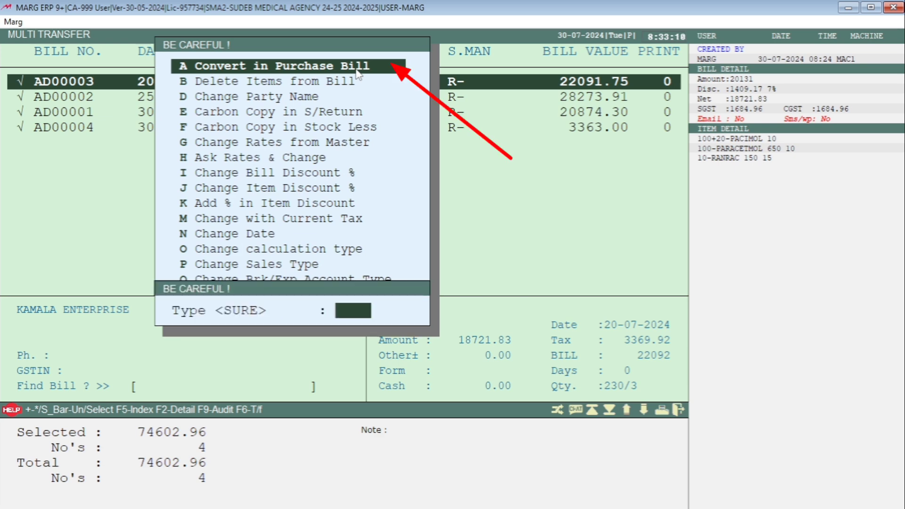
text(SUR)
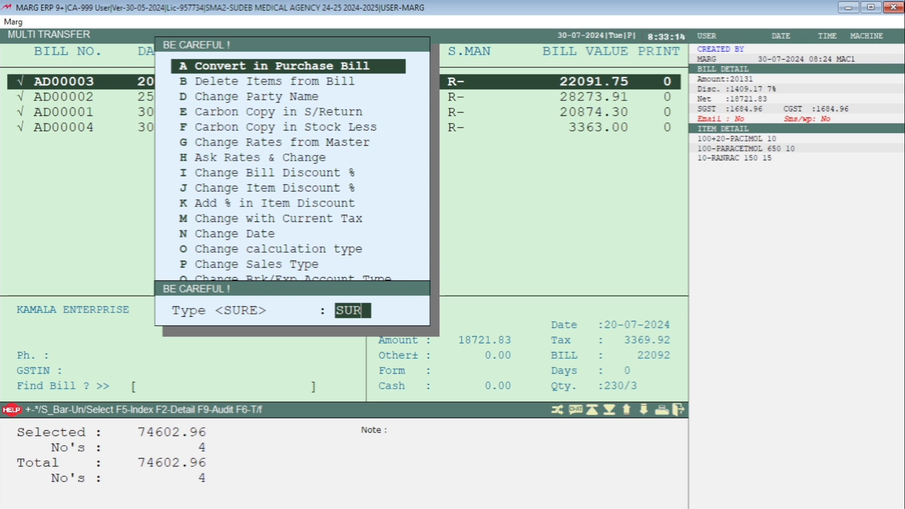
text(E)
key(Return)
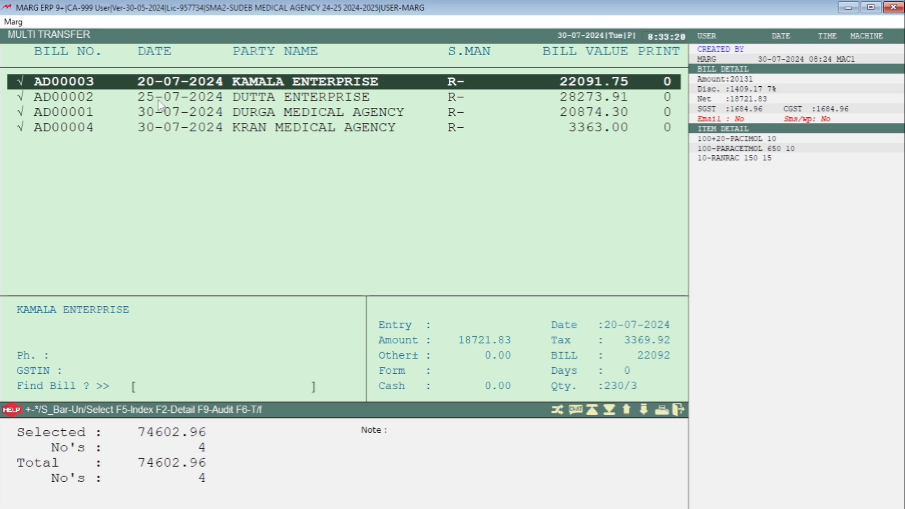
Convert all marked stock receive bills into purchase bills from the KRAN MEDICAL AGENCY entry, confirming with SURE.
click(208, 113)
click(623, 128)
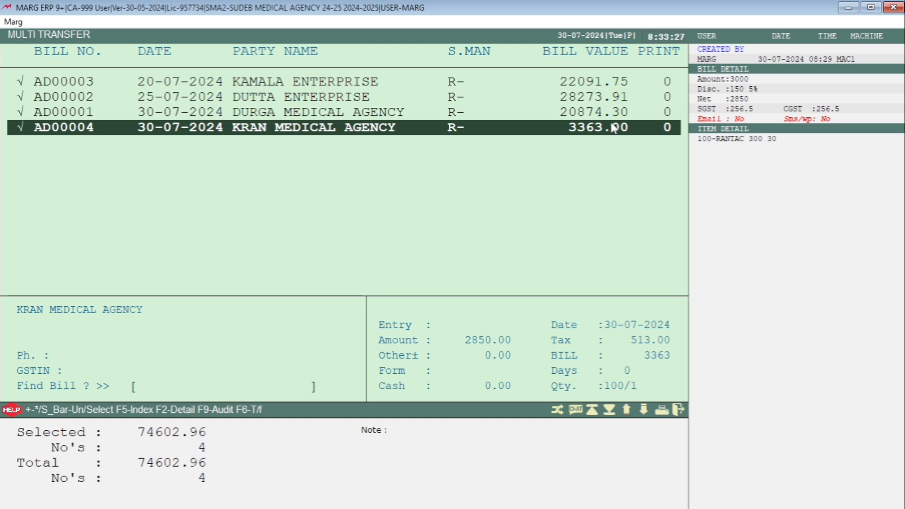
key(Return)
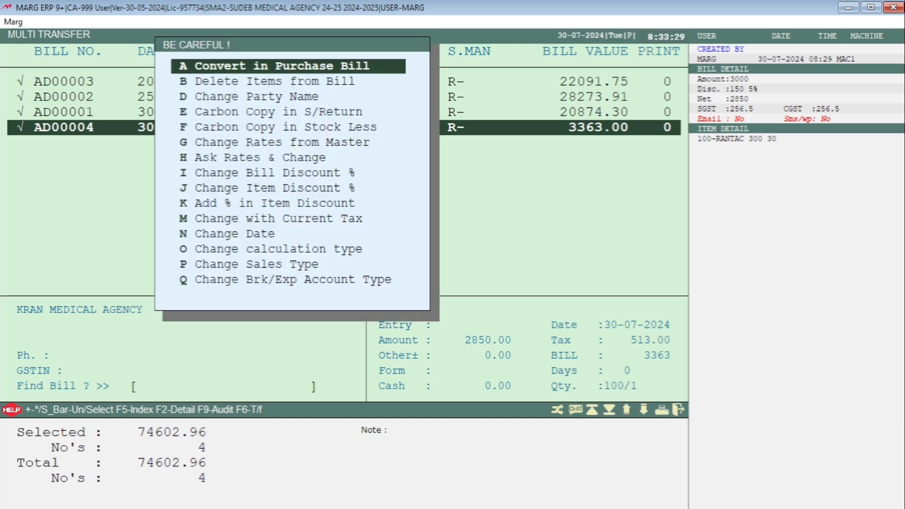
key(Return)
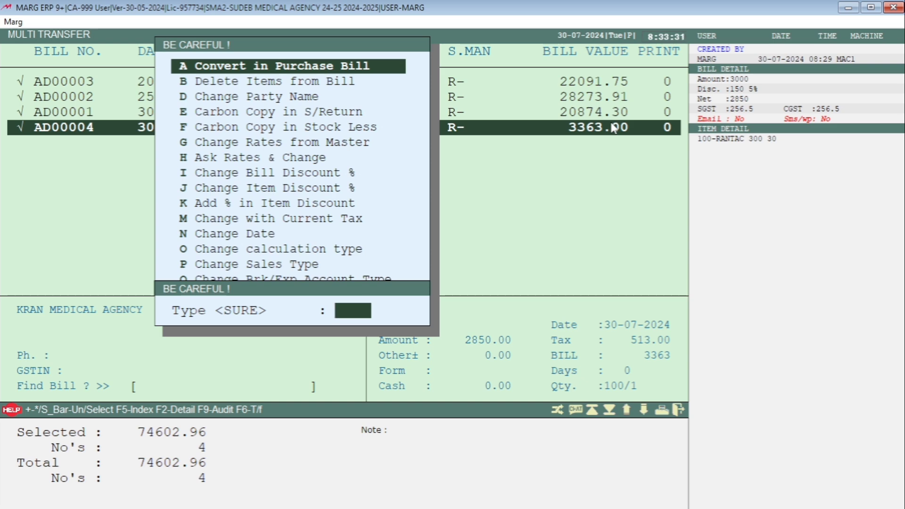
text(SURE)
key(Return)
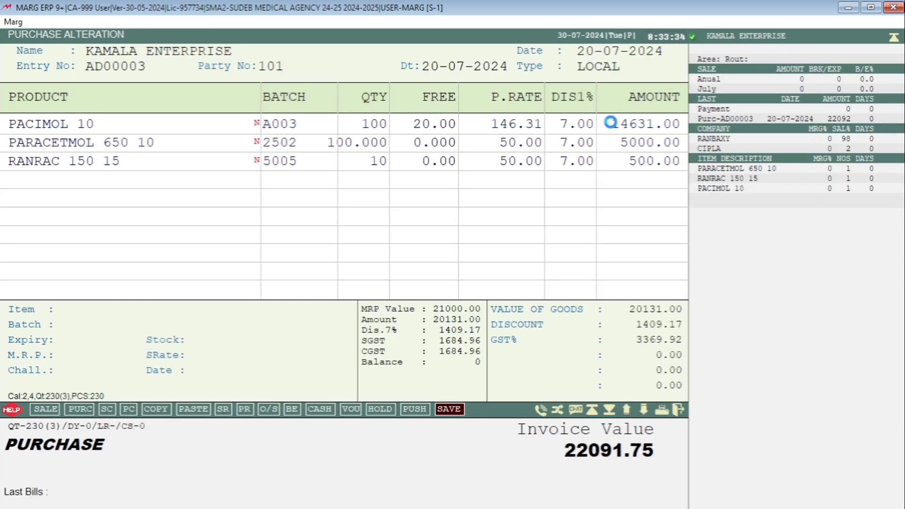
Close the scheme lists of the KAMALA ENTERPRISE, DUTTA ENTERPRISE and DURGA MEDICAL AGENCY bills without changing any scheme.
key(Escape)
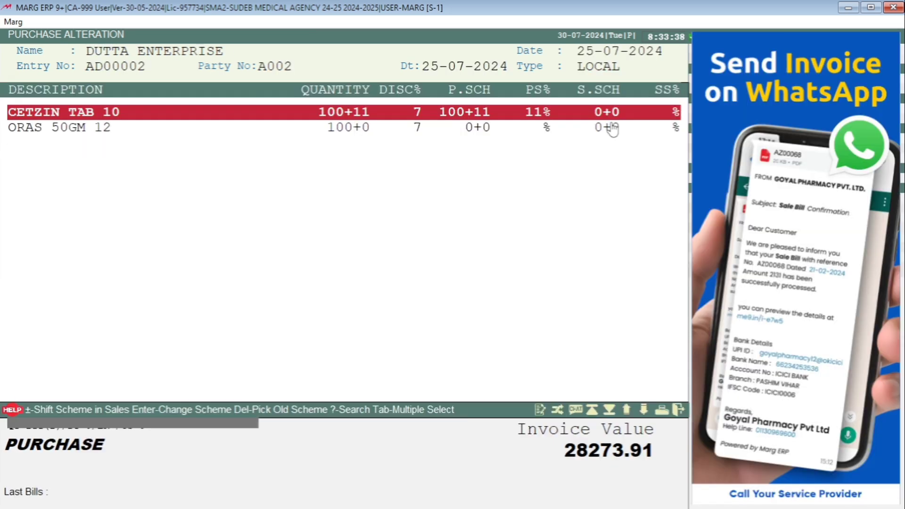
key(Escape)
key(Escape)
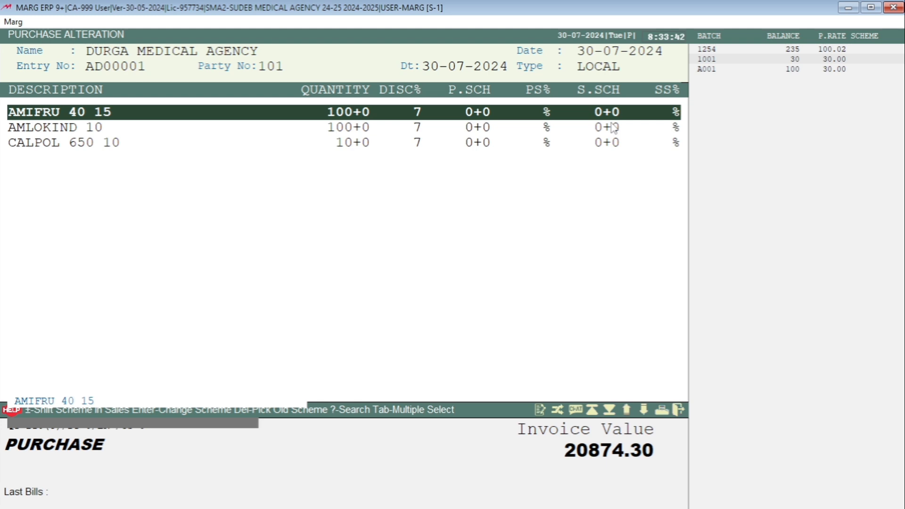
key(Down)
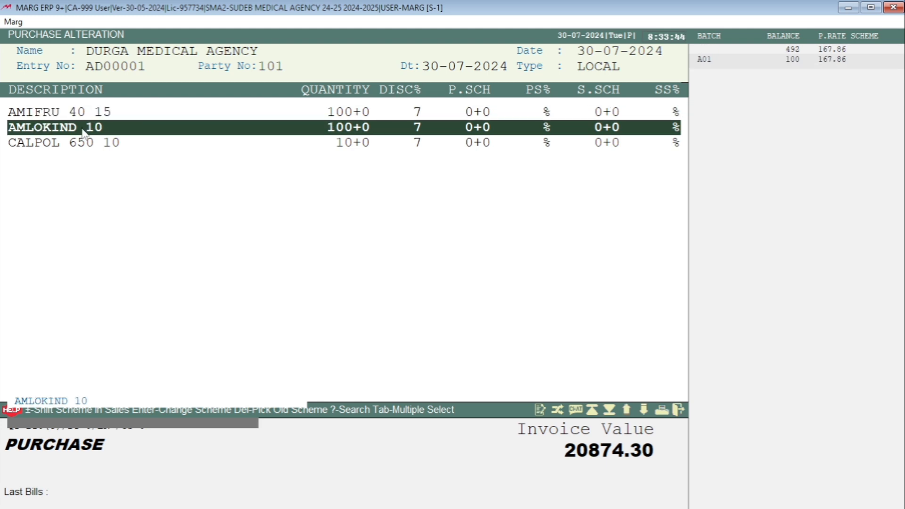
key(Down)
key(Escape)
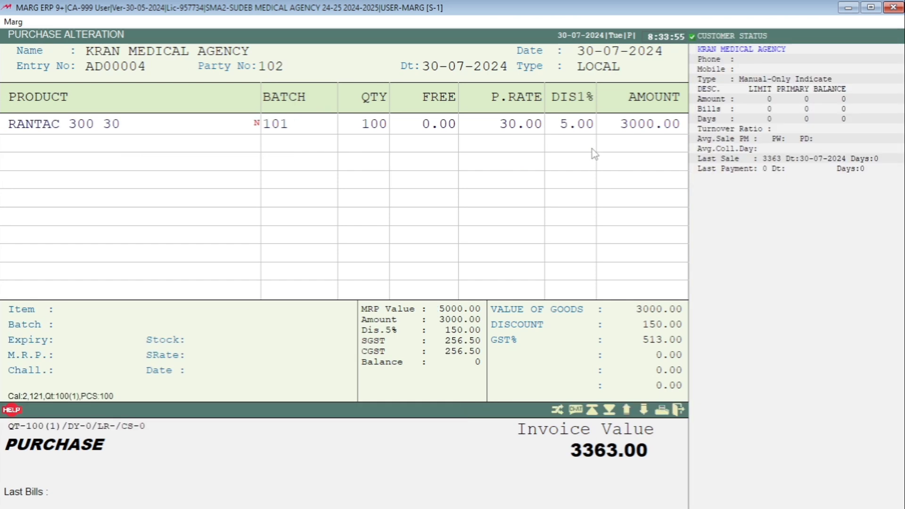
Open the control room from the KRAN MEDICAL AGENCY scheme list and search all controls for SHIFT DEAL.
key(ctrl+w)
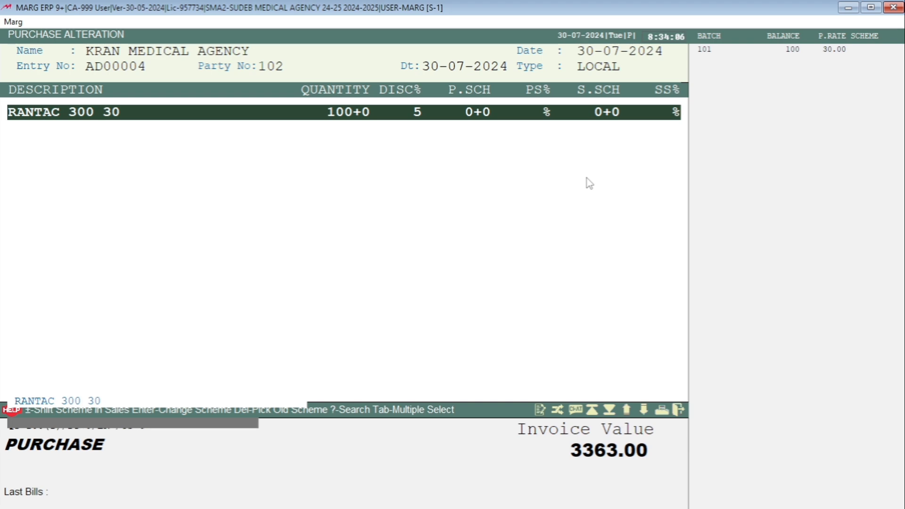
key(ctrl+w)
key(m)
key(i)
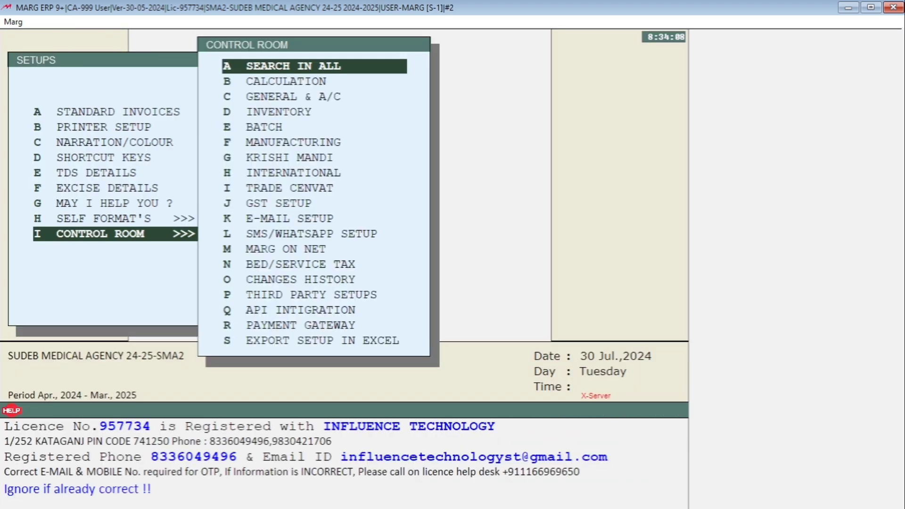
key(a)
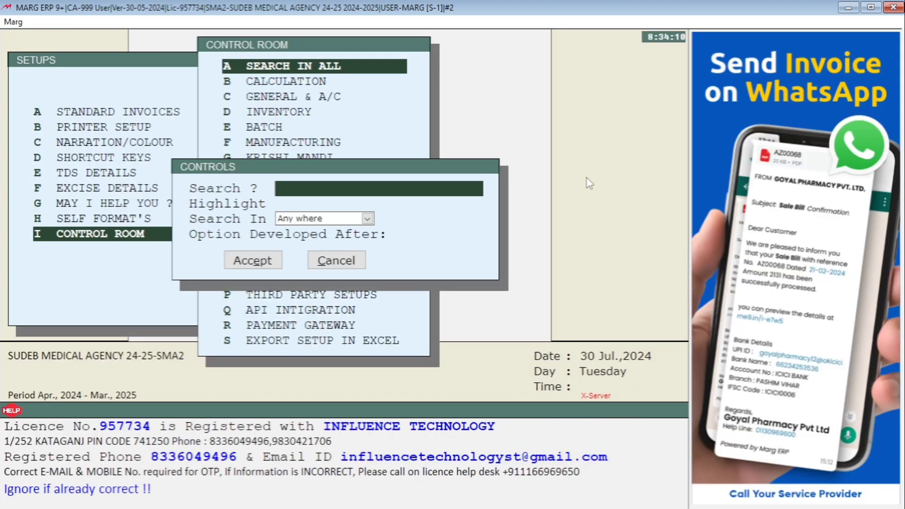
text(SHIFT DEAL)
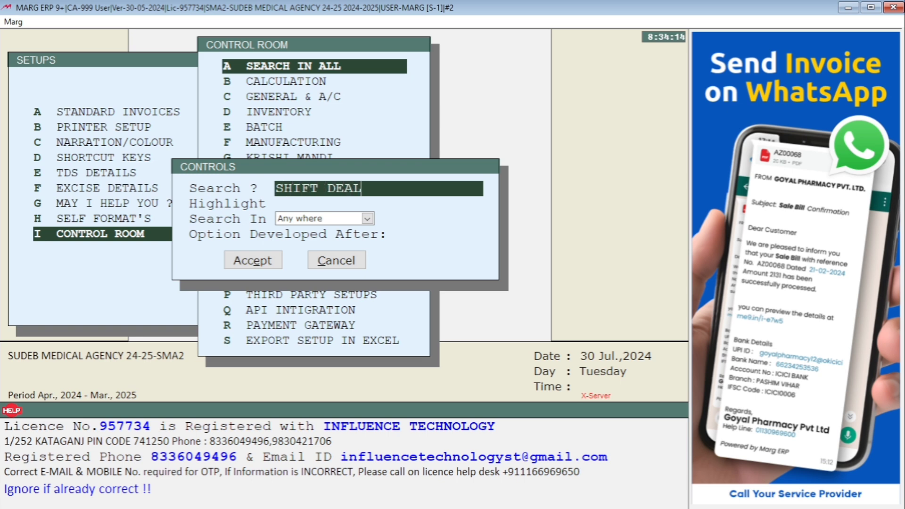
key(Return)
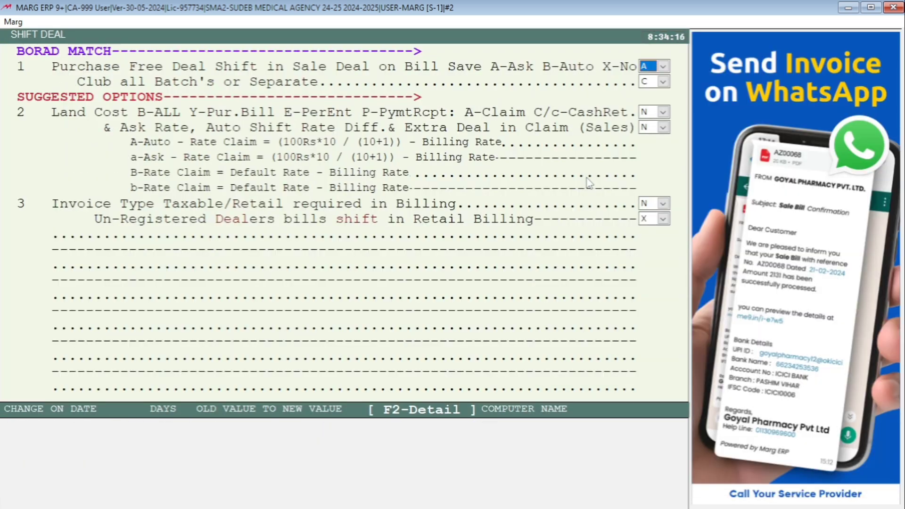
Set the purchase free deal shift in sale deal on bill save to X (No) and save the changes.
key(x)
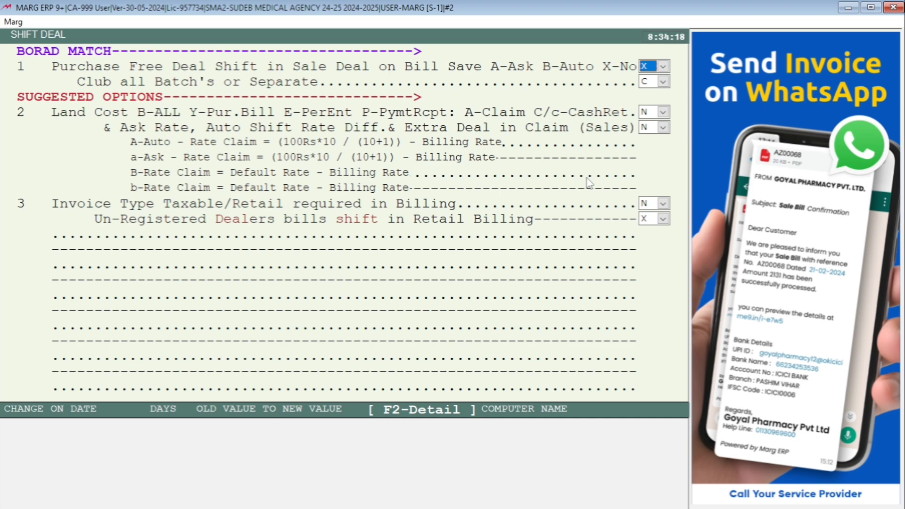
key(Return)
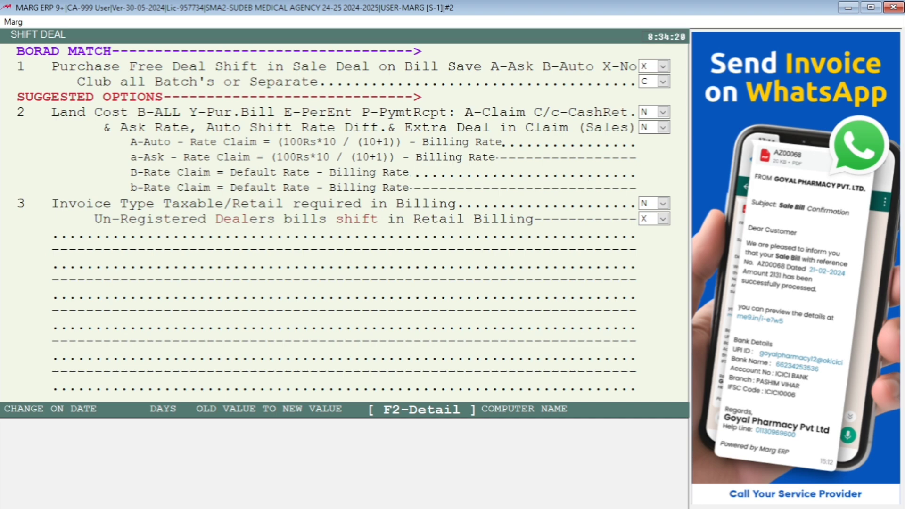
key(Escape)
key(Right)
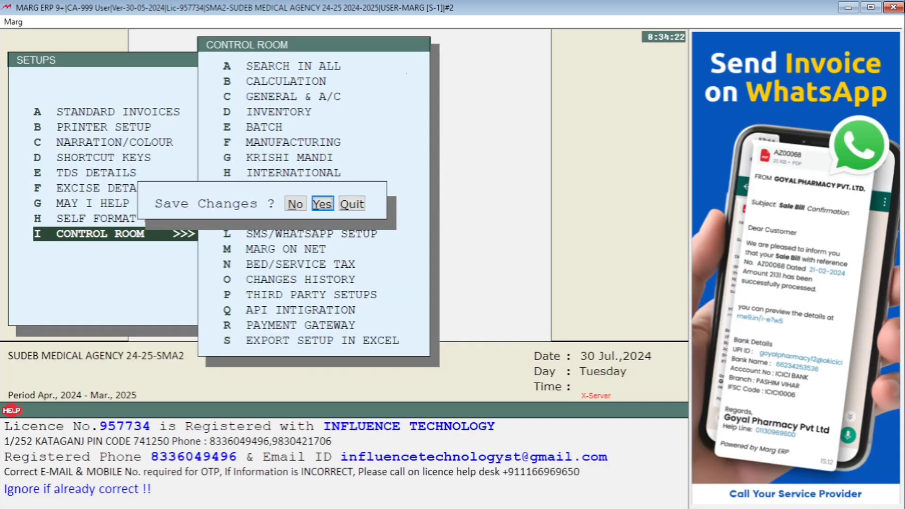
key(Return)
key(Return)
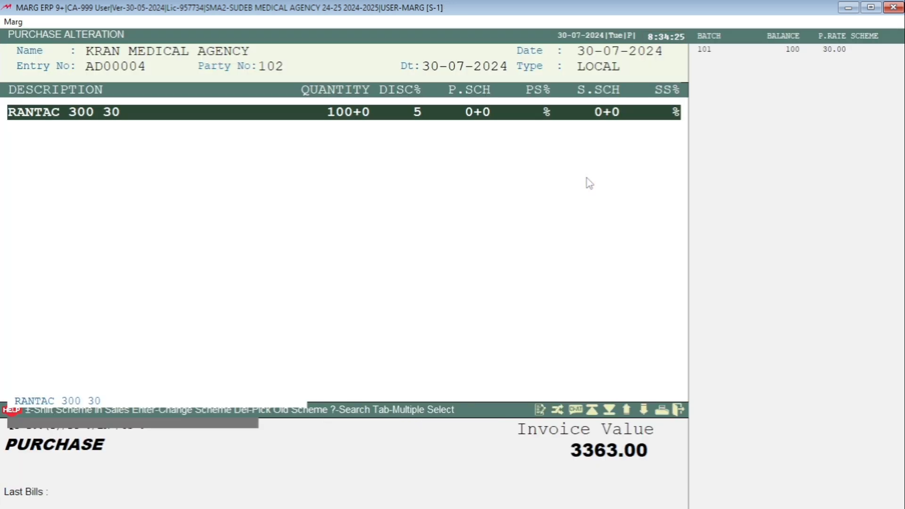
Close the KRAN MEDICAL AGENCY scheme list and leave the Multi Transfer criteria.
key(Return)
key(Escape)
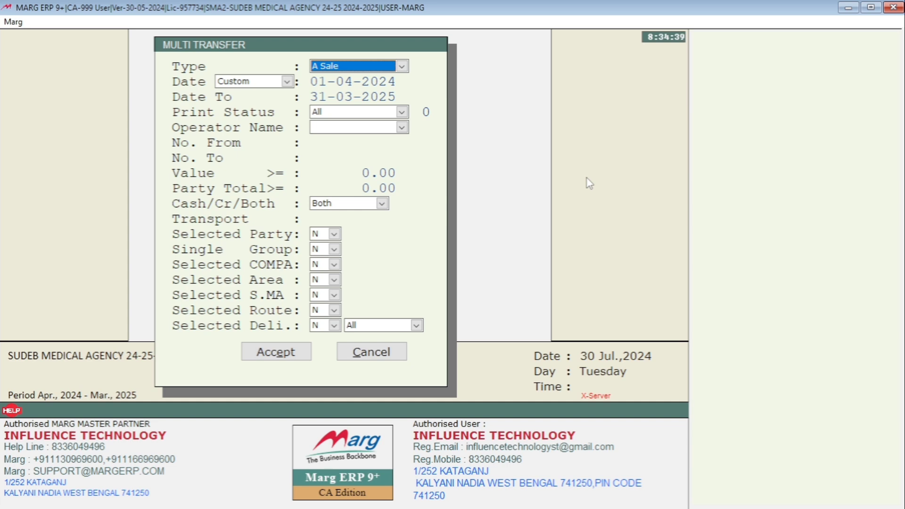
key(Escape)
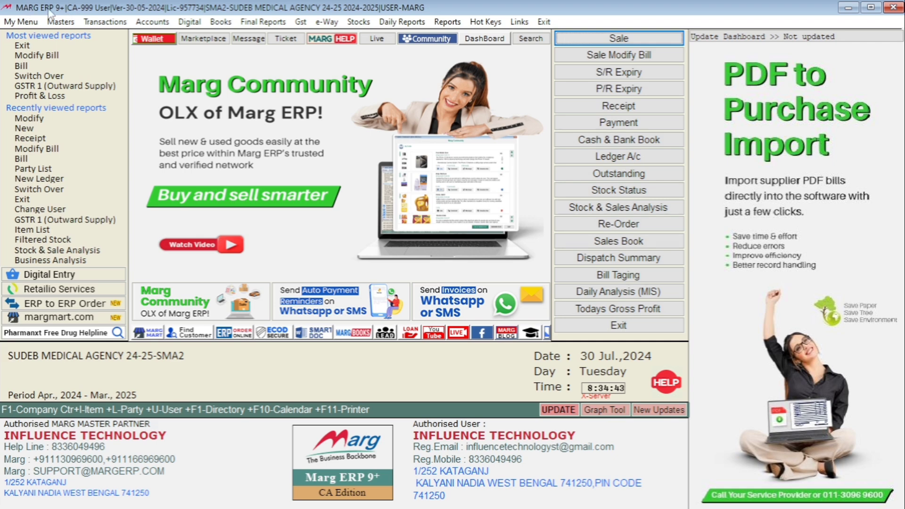
List the purchase bills for modification from 20-07-2024 to 30-07-2024, with filter All Ledger and hold All.
click(105, 22)
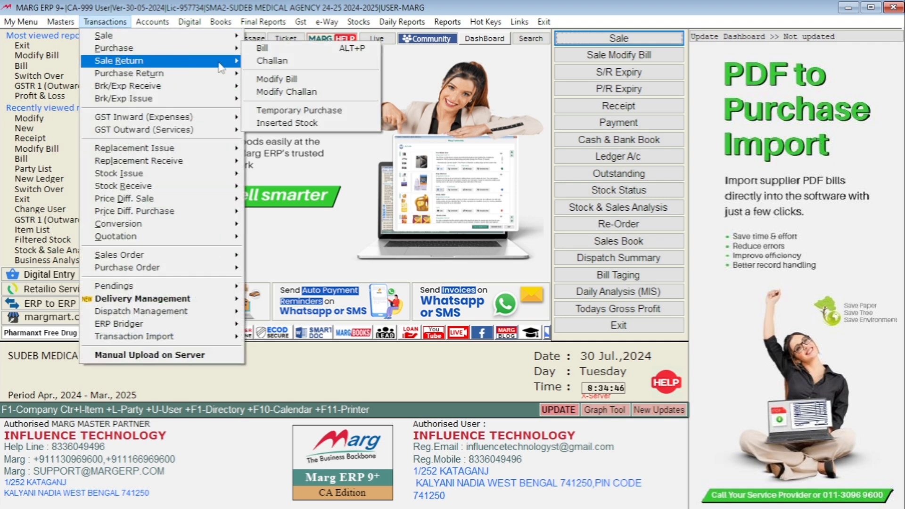
click(292, 80)
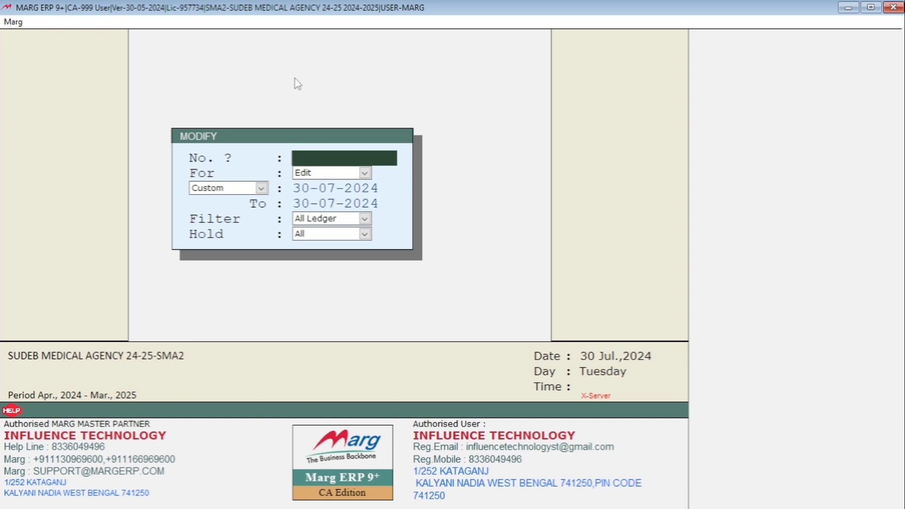
key(Return)
key(Return)
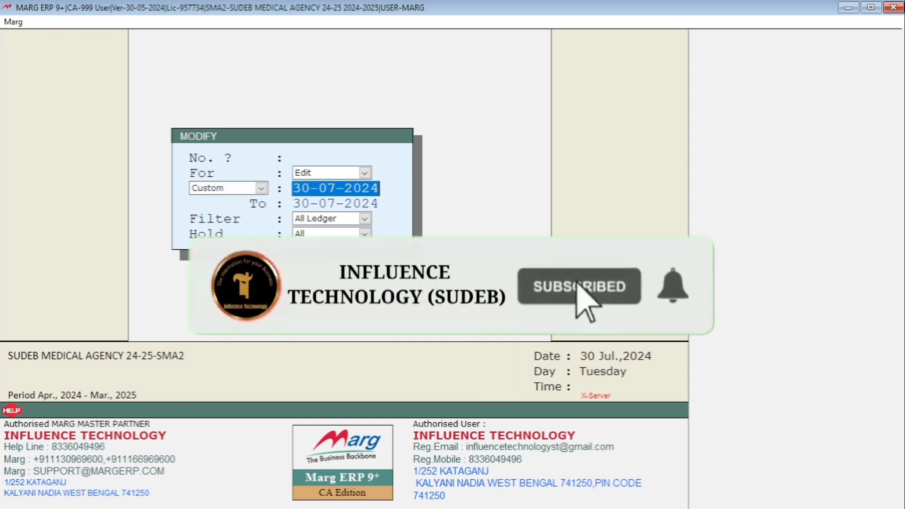
text(2007)
key(Return)
key(Return)
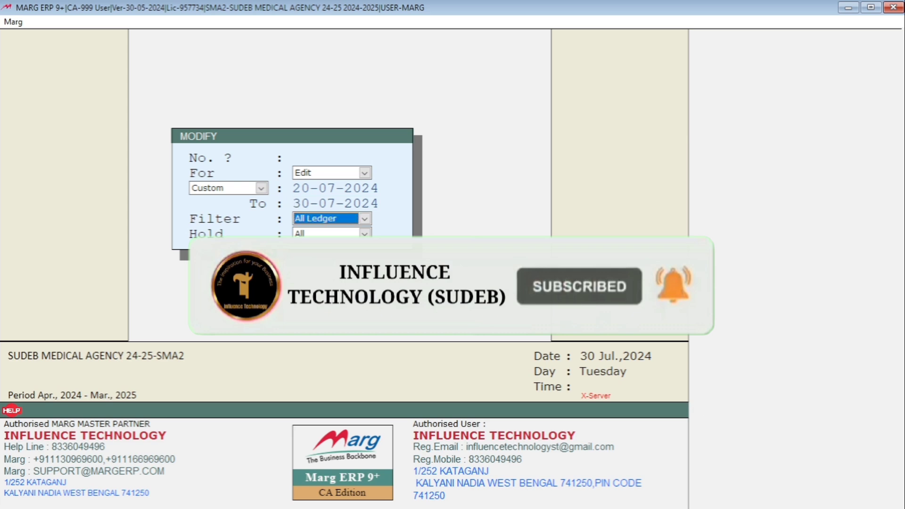
key(Return)
key(Return)
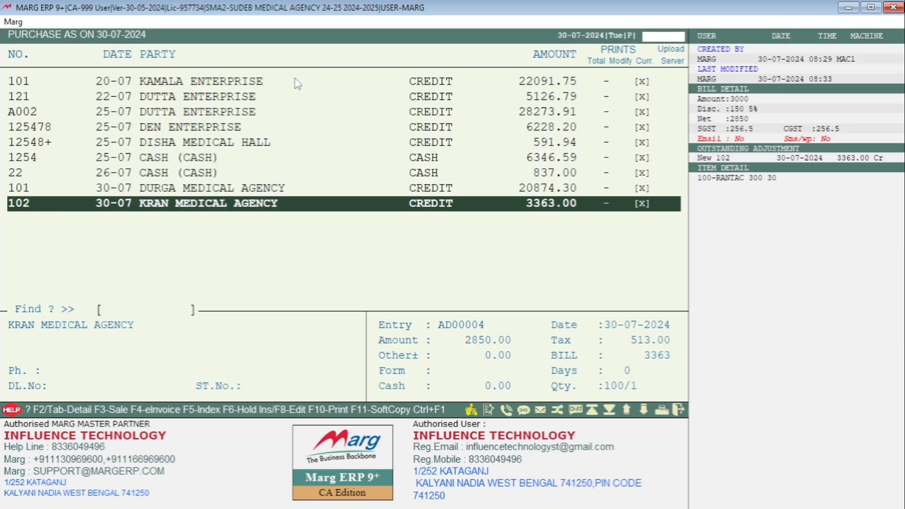
Examine the listed purchase bills to check the entries converted from stock receive, and close the list.
key(Up)
key(Up)
key(Up)
key(Up)
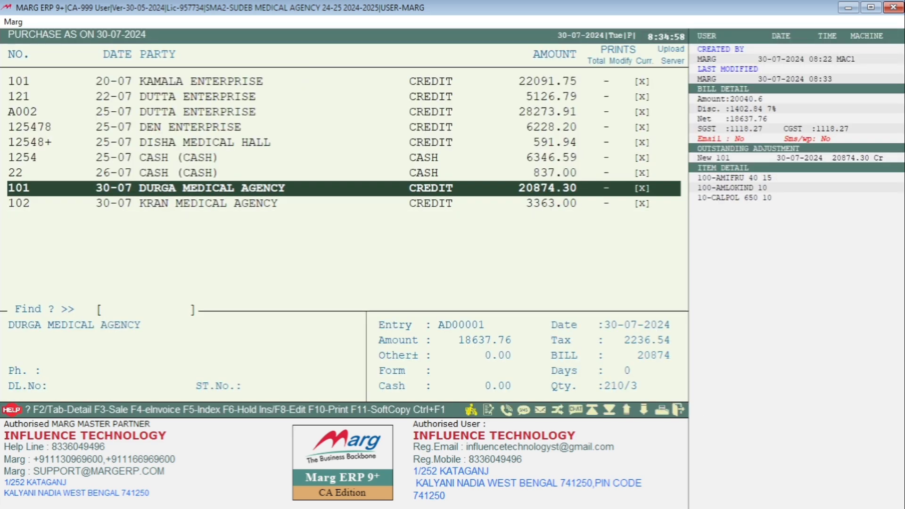
key(Up)
key(Up)
key(Up)
key(Up)
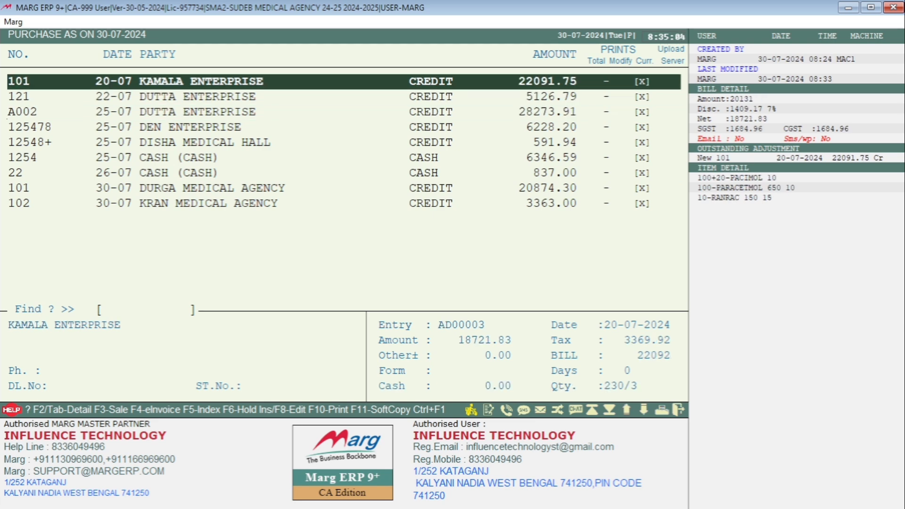
key(Down)
key(Down)
key(Down)
key(Down)
key(Down)
key(Down)
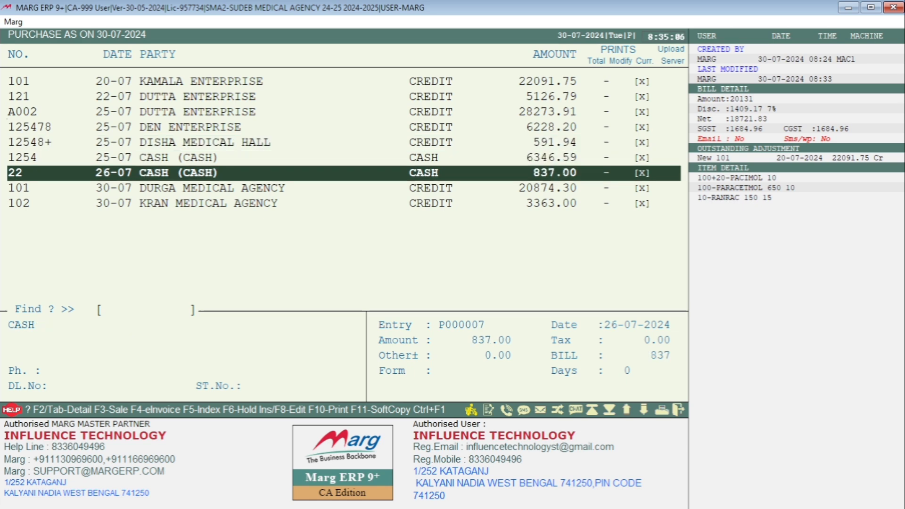
key(Down)
key(Down)
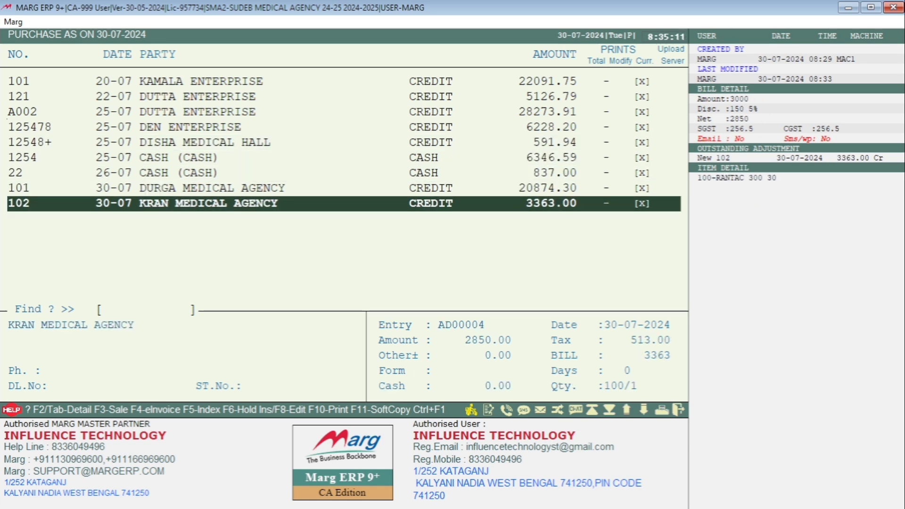
key(Up)
key(Up)
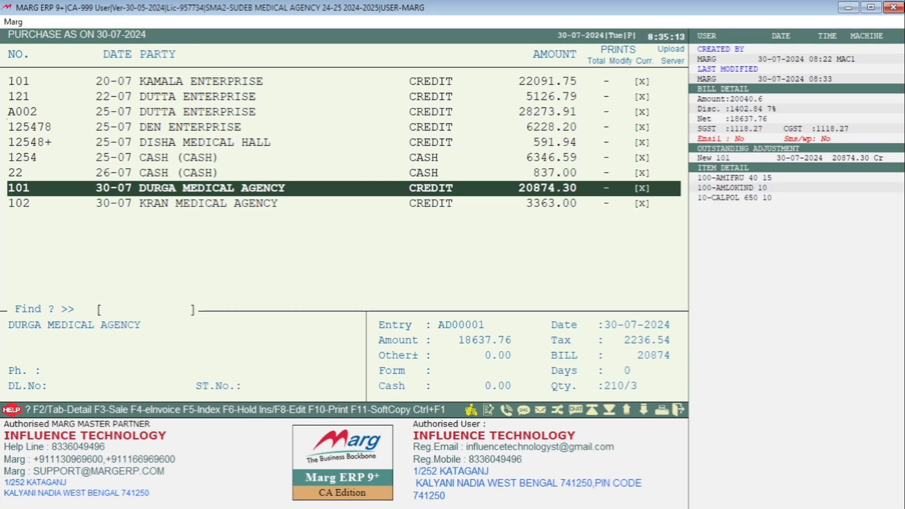
key(Up)
key(Up)
key(Up)
key(Up)
key(Up)
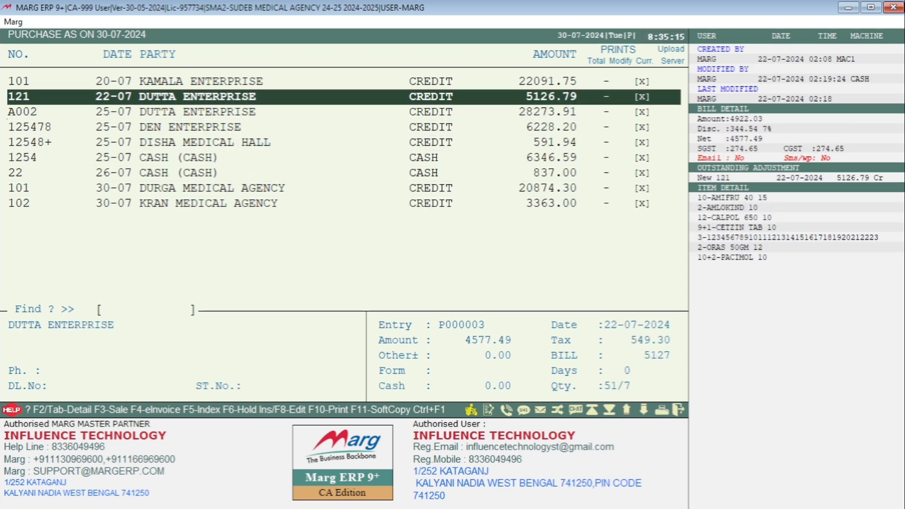
key(Up)
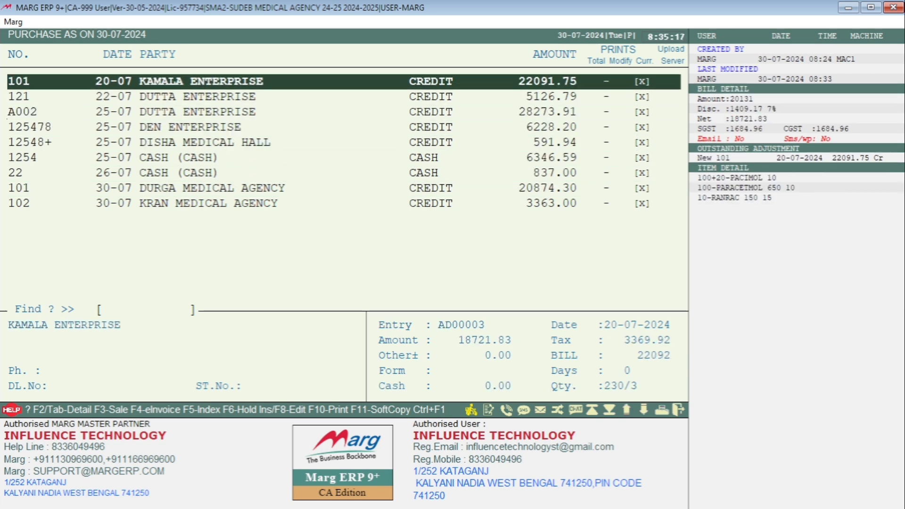
key(Down)
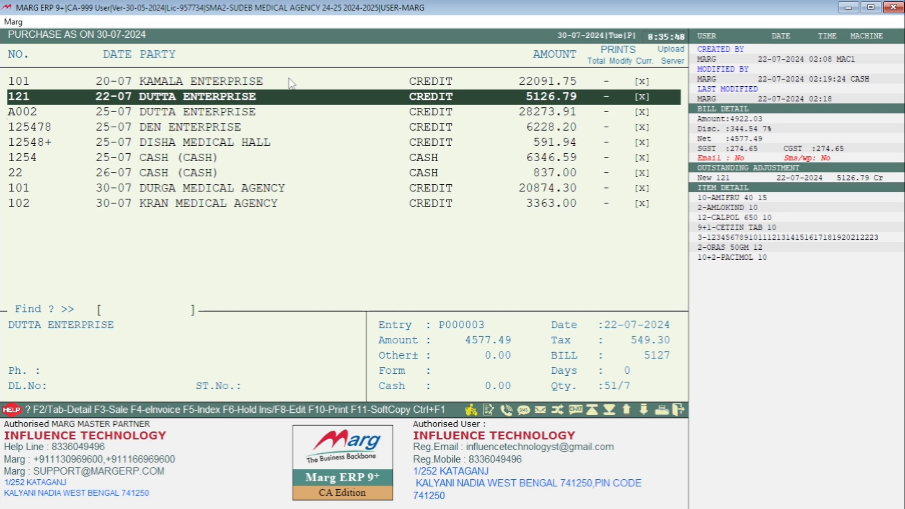
key(Escape)
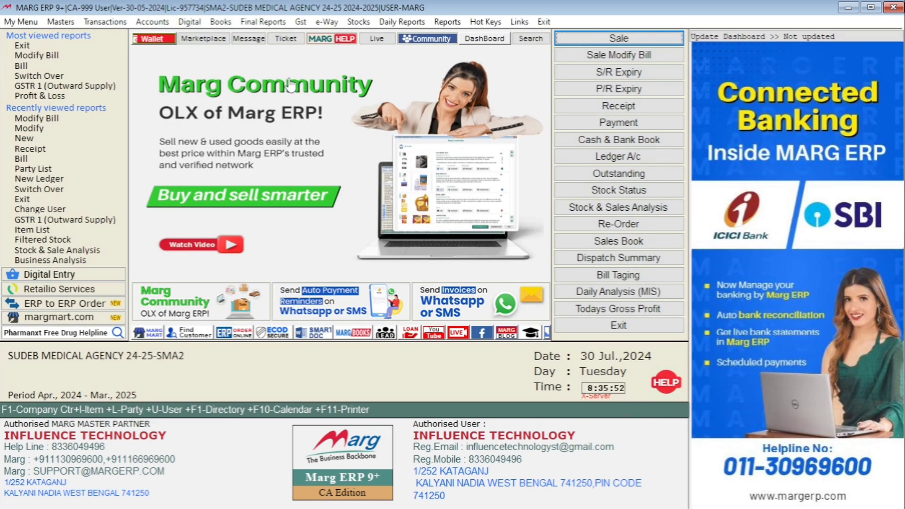
Open the Control Room and search all settings for SHIFT DEAL.
click(63, 22)
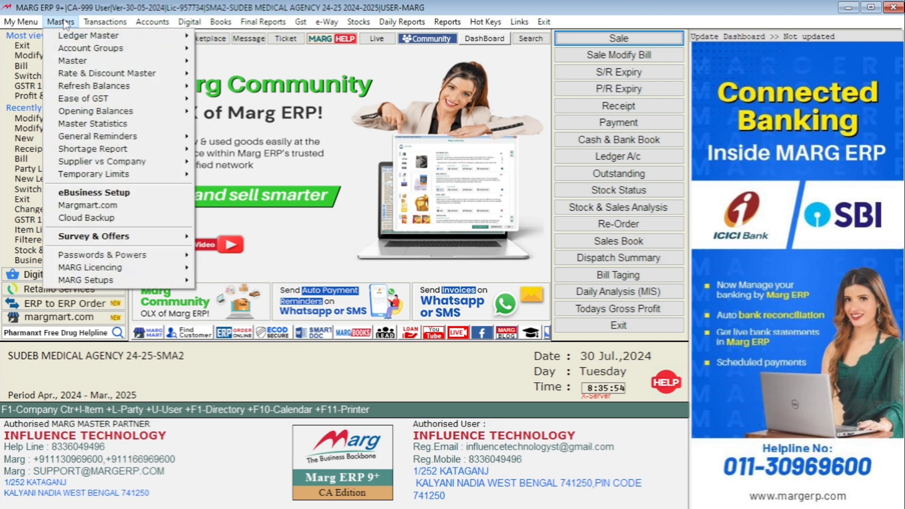
mouse_move(108, 281)
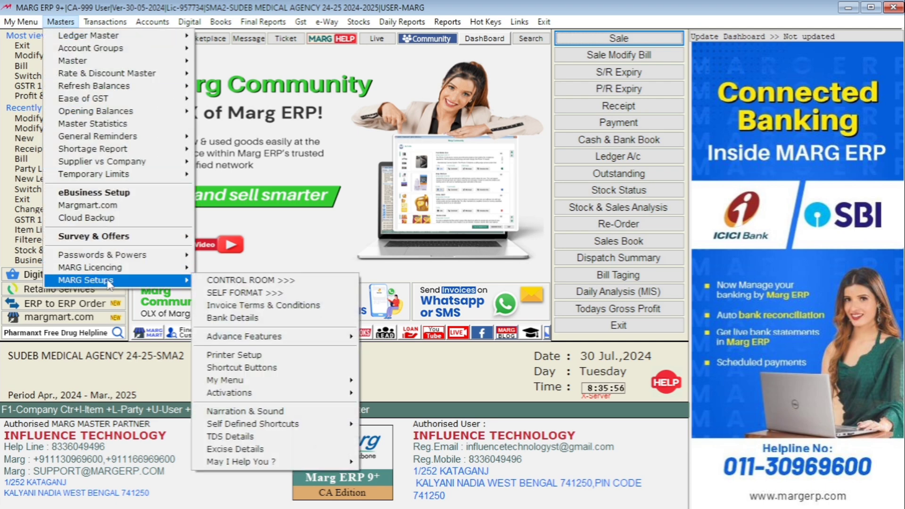
click(262, 282)
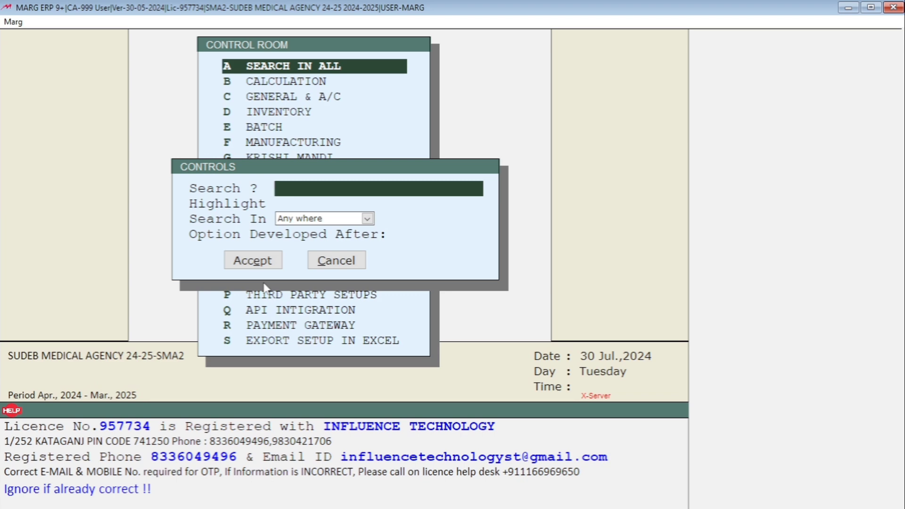
text(SHIFT DEAL)
key(Return)
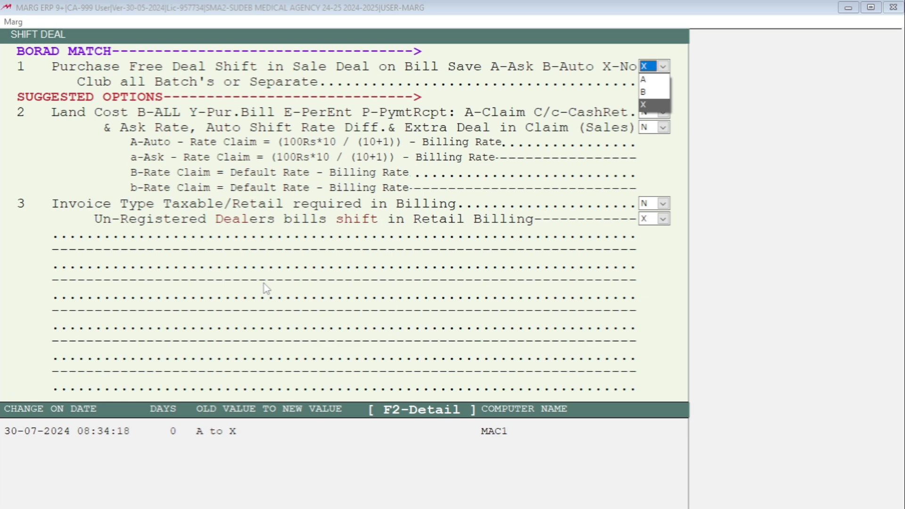
Set the purchase free deal shift in sale deal on bill save to A (Ask) and save the changes.
key(Escape)
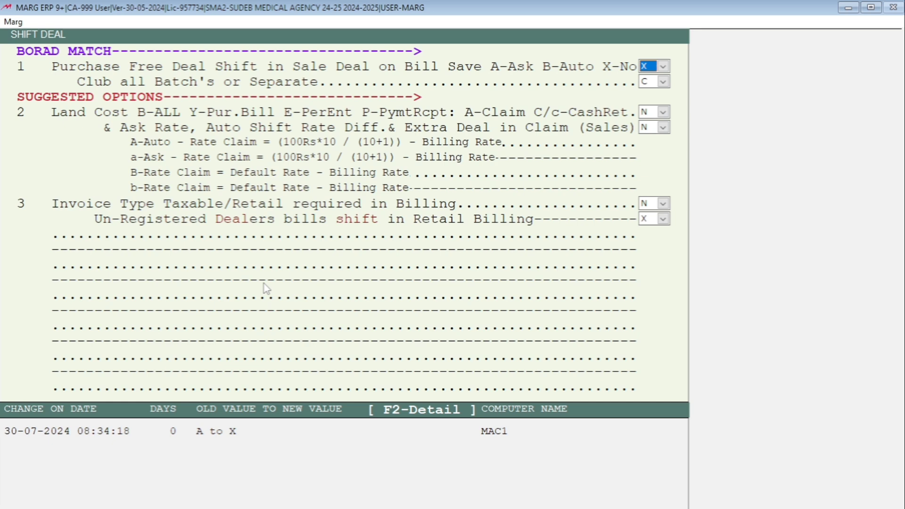
key(alt+Down)
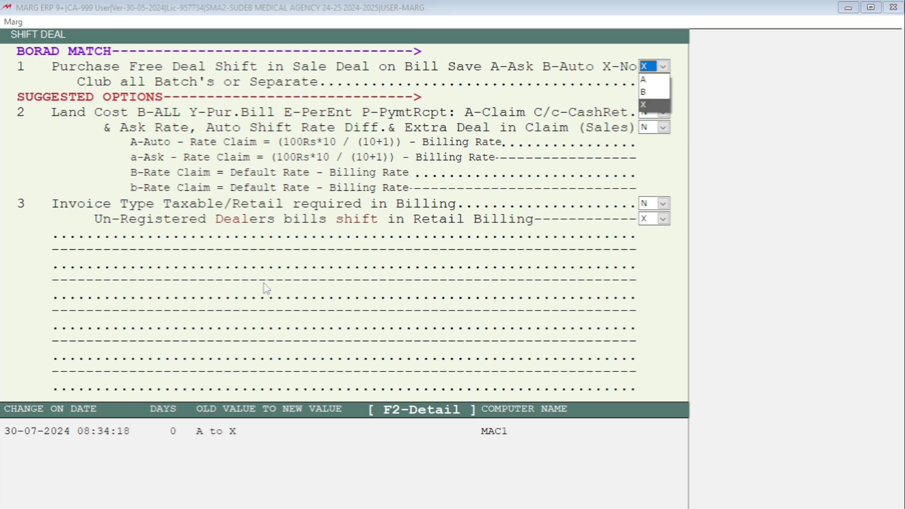
key(Up)
key(Up)
key(Return)
key(Return)
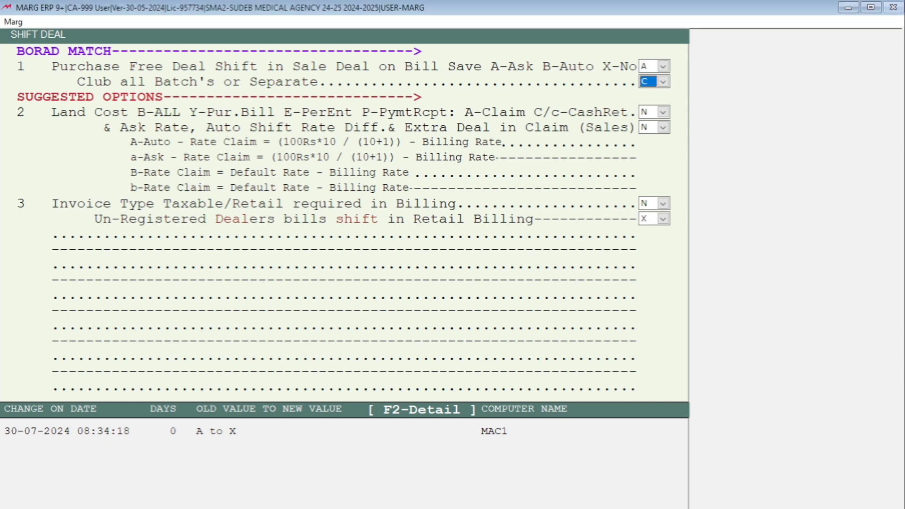
key(Escape)
key(Escape)
key(Return)
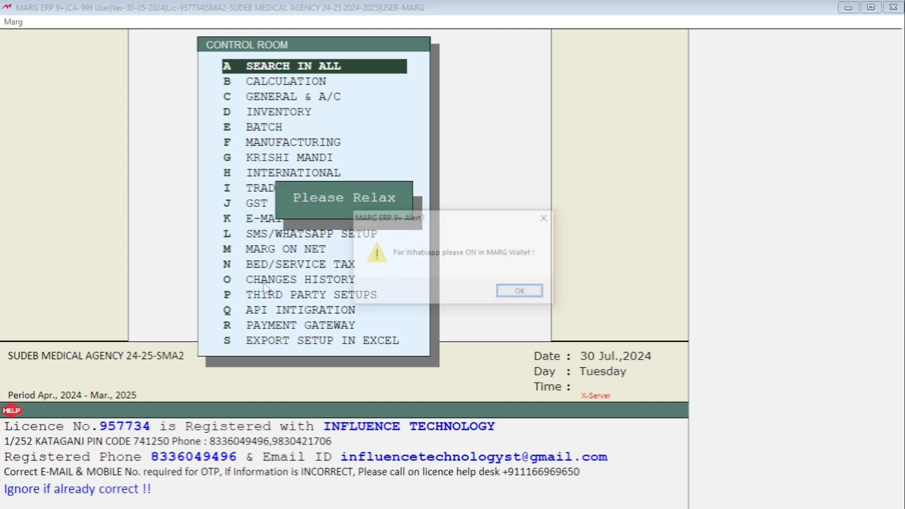
key(Return)
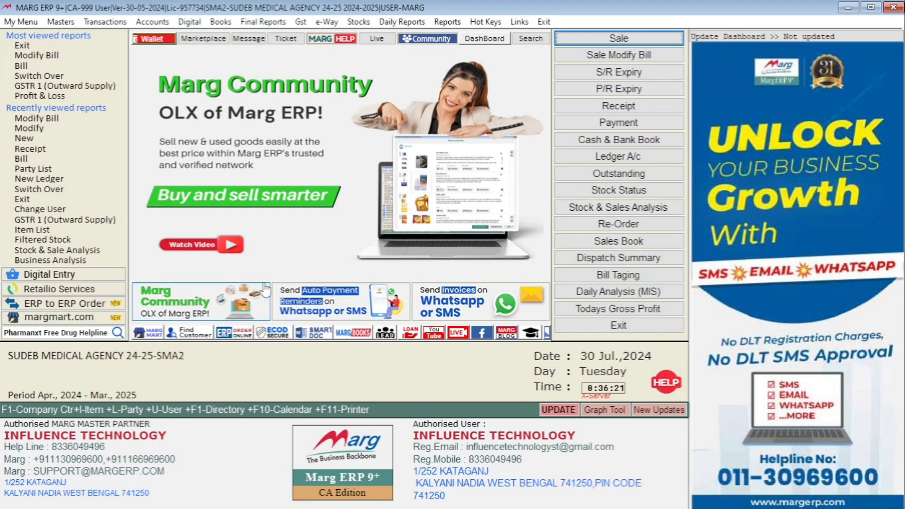
Start a purchase bill dated 30-07-2024 for DURGA MEDICAL AGENCY with party number 2101.
key(alt+p)
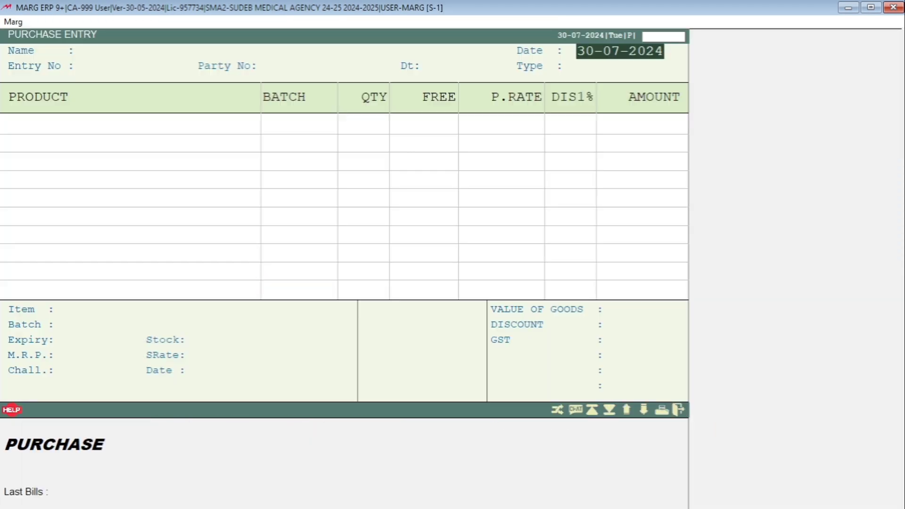
key(Return)
key(Down)
key(Down)
key(Return)
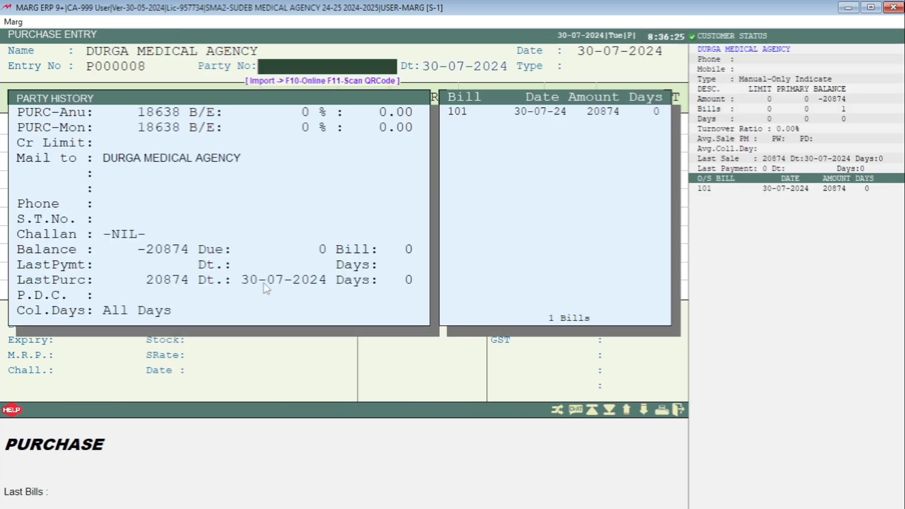
text(101)
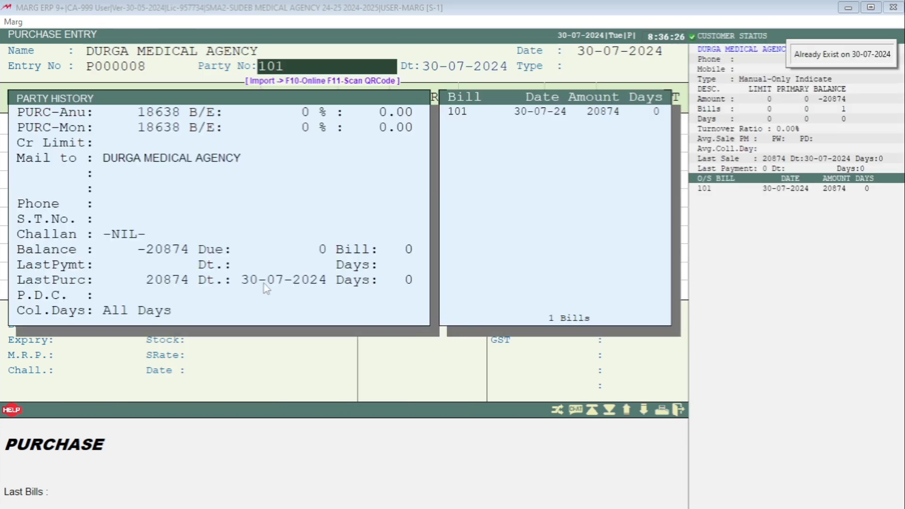
key(Return)
key(Return)
key(Return)
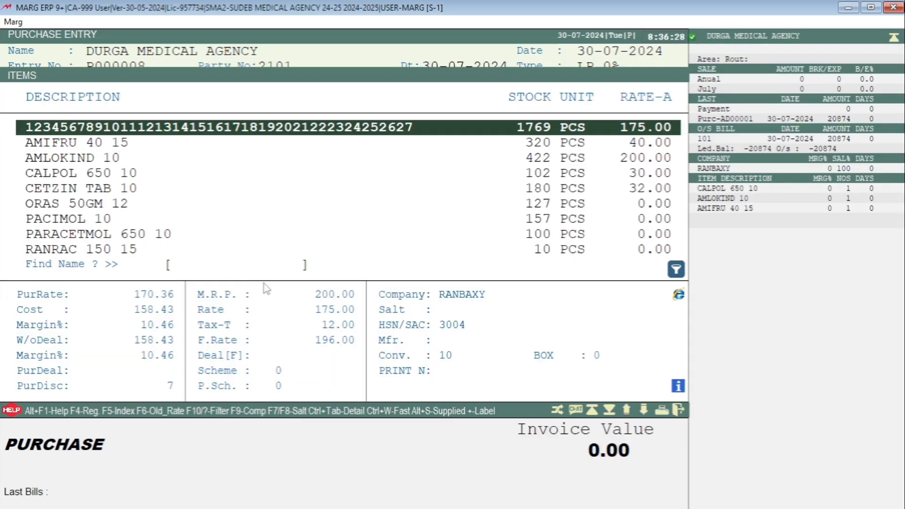
Add AMIFRU 40 15 from batch A001 to the purchase bill with quantity 1.
key(Down)
key(Return)
key(Return)
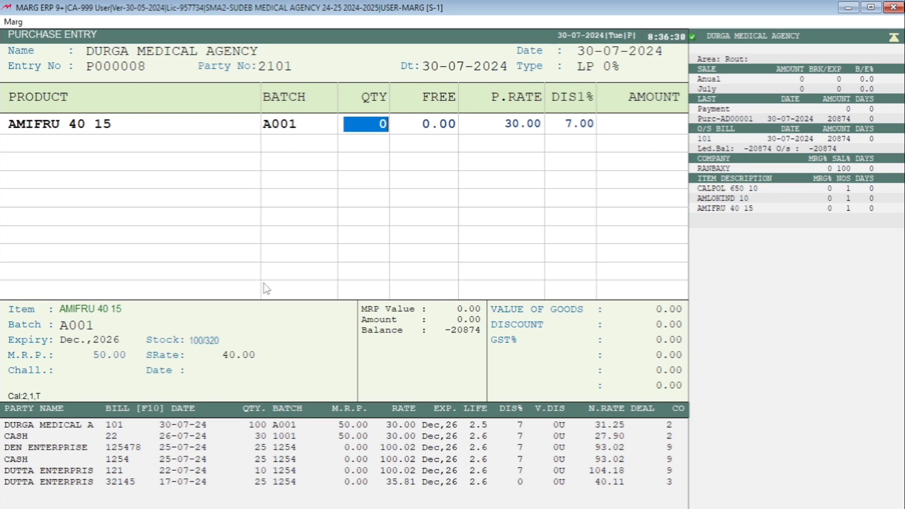
text(1)
key(Return)
key(Return)
key(Return)
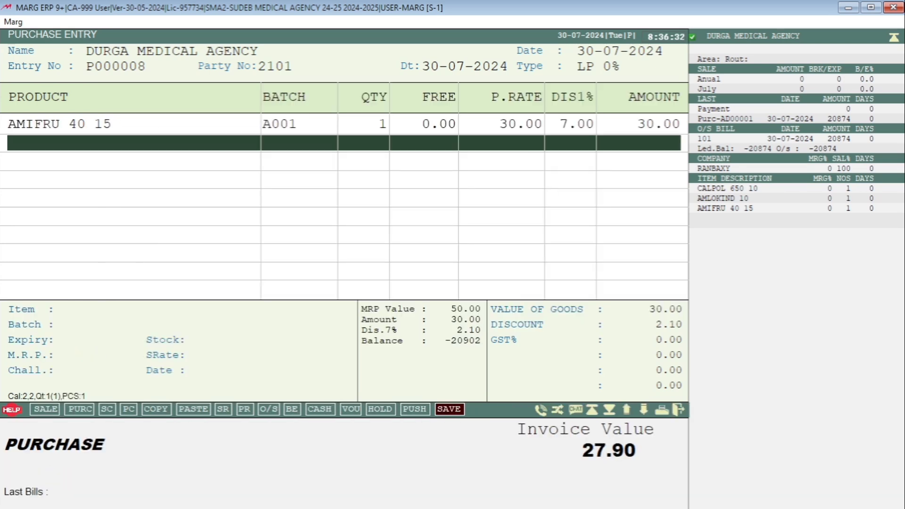
Finish the item entry, go through the scheme fields of AMIFRU 40 15, and close the deal scheme list.
key(Escape)
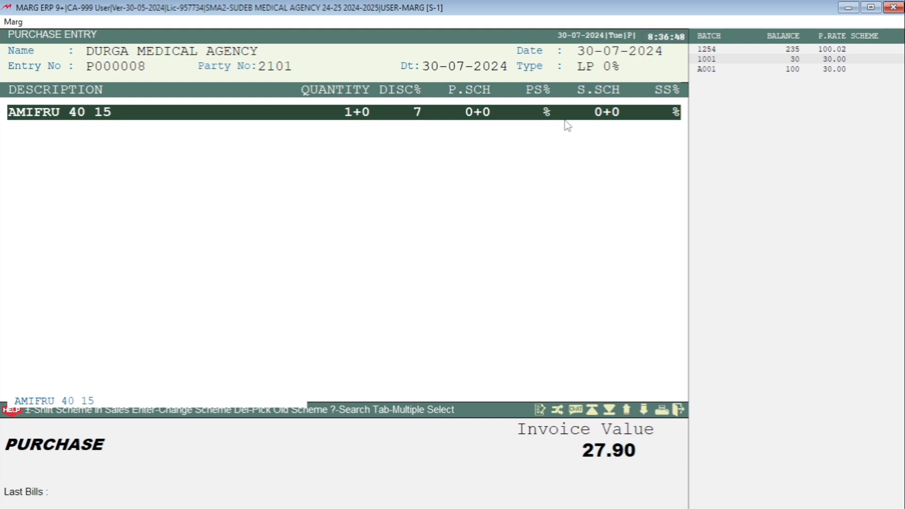
key(Return)
key(Return)
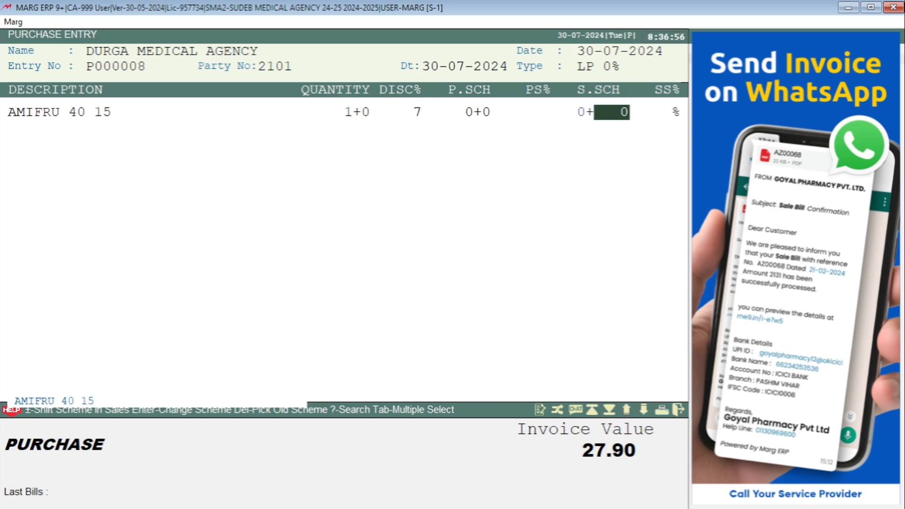
key(Return)
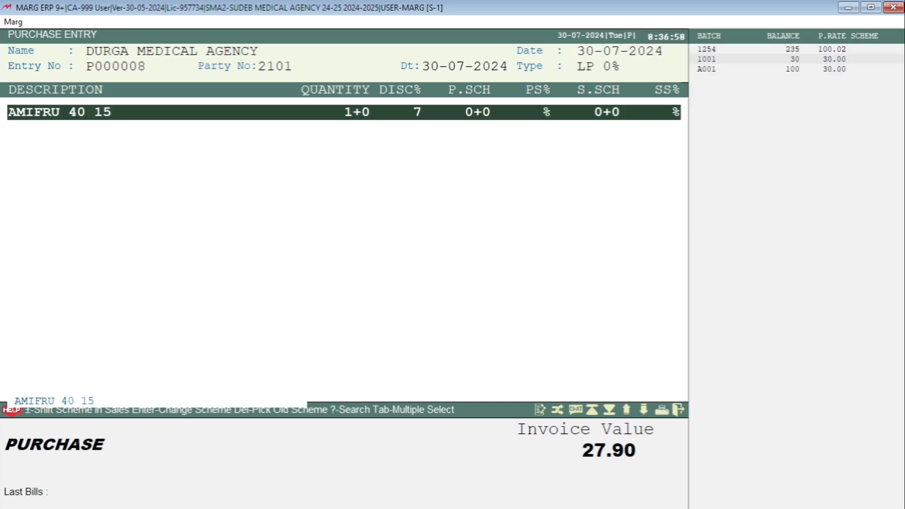
key(Escape)
key(Return)
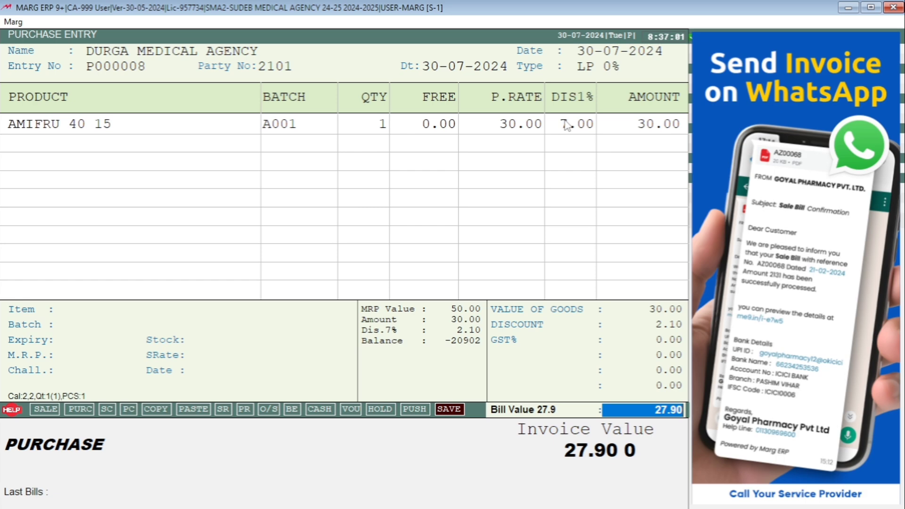
Abandon the DURGA MEDICAL AGENCY purchase bill without saving and leave purchase entry.
key(Return)
key(Return)
key(Escape)
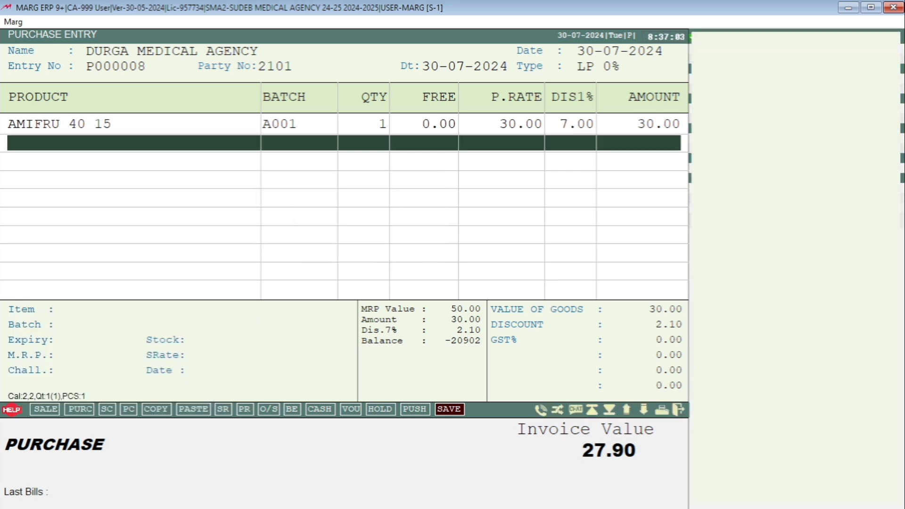
key(Escape)
key(Right)
key(Return)
key(Escape)
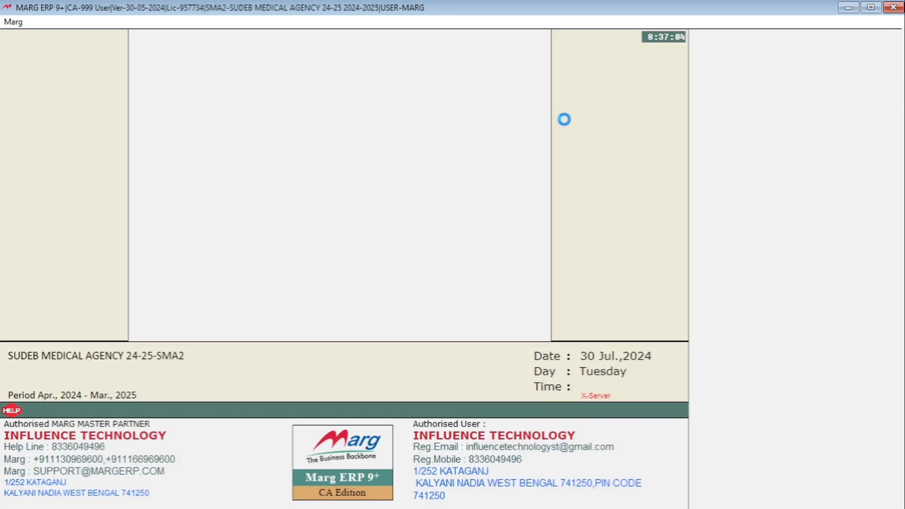
key(alt+m)
key(Up)
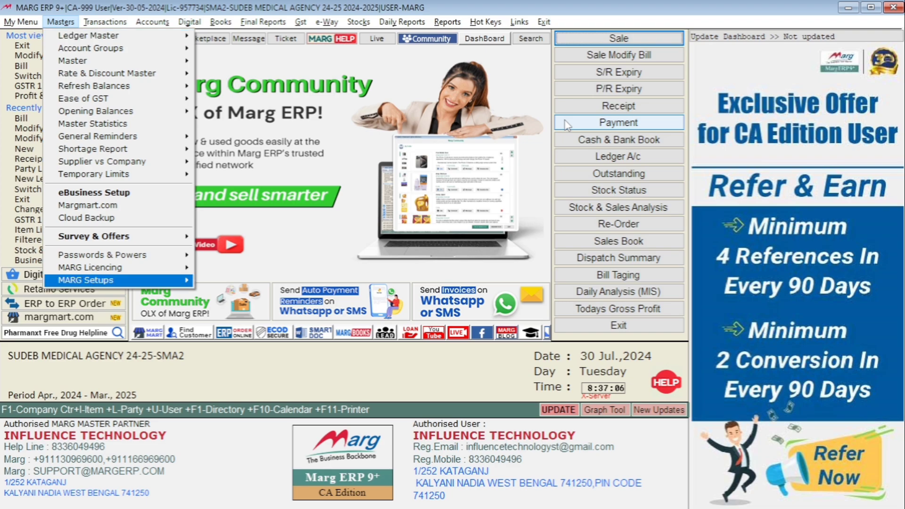
key(Right)
key(Return)
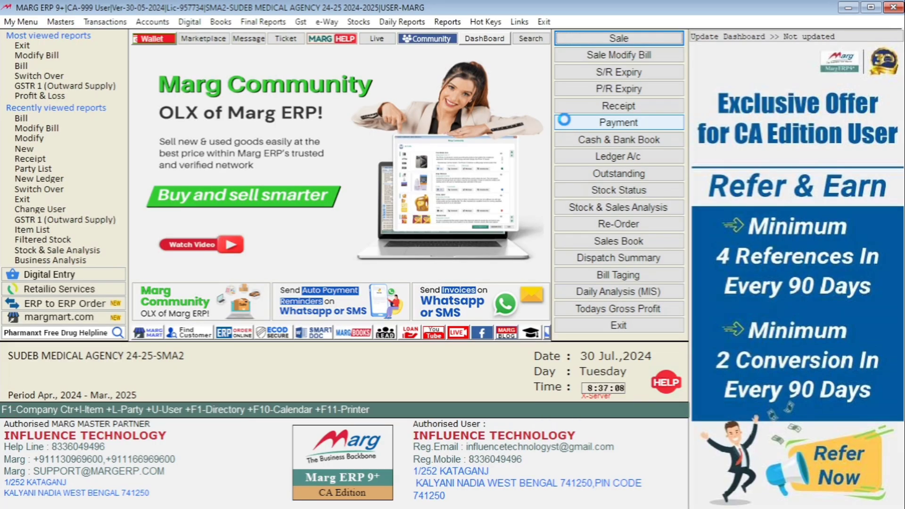
key(Escape)
Open the Control Room and find the SHIFT DEAL options by searching all settings.
key(alt+m)
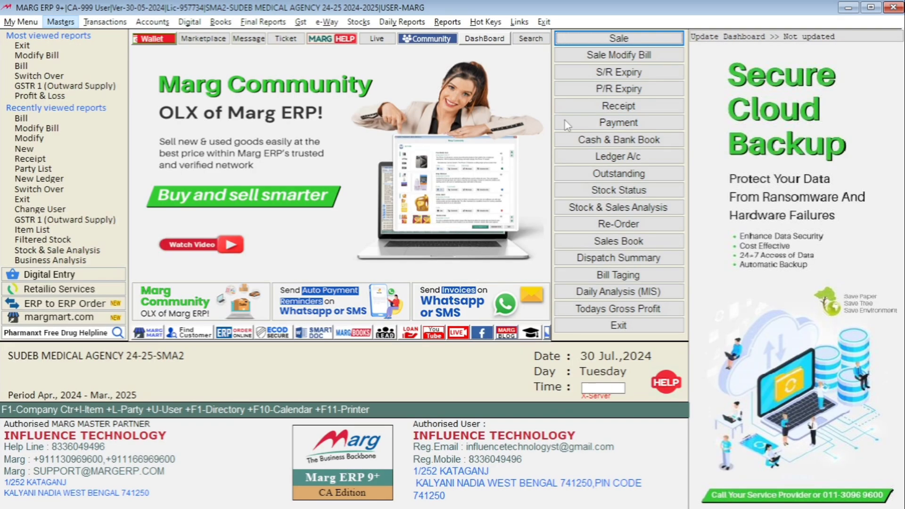
key(Up)
key(Right)
key(Return)
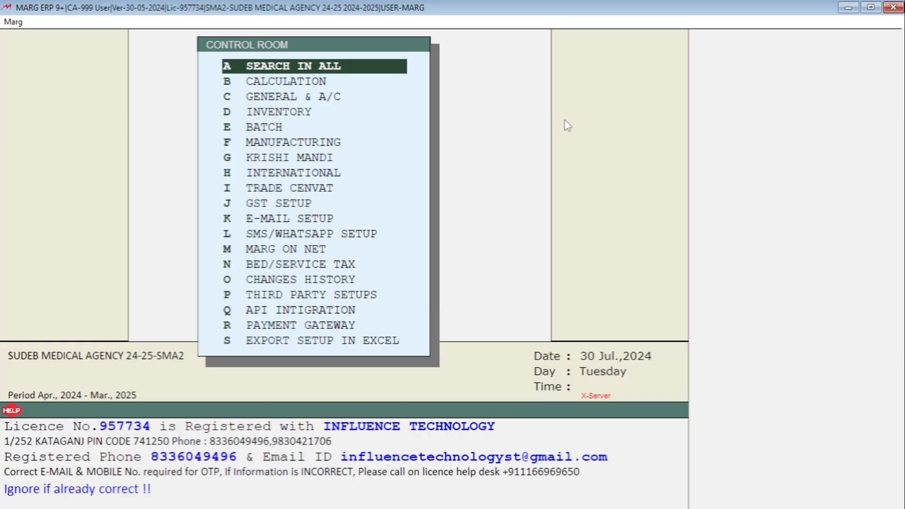
key(Return)
text(SH)
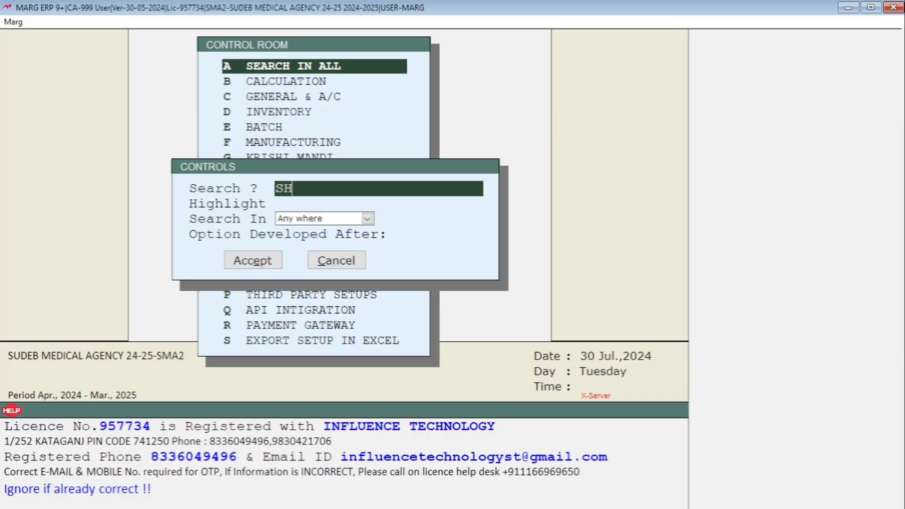
text(IFT DEAL)
key(Return)
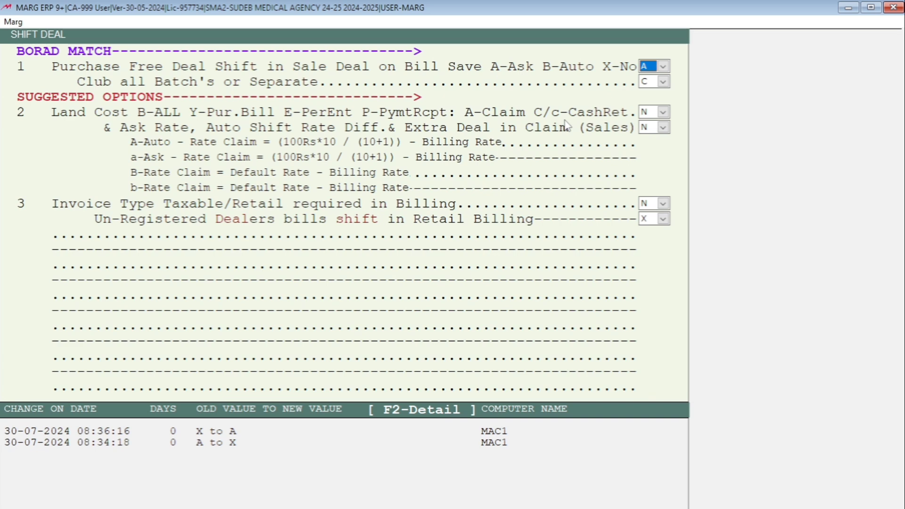
Set the purchase free deal shift in sale deal on bill save to X (No) and save the changes.
key(x)
key(Return)
key(Escape)
key(Escape)
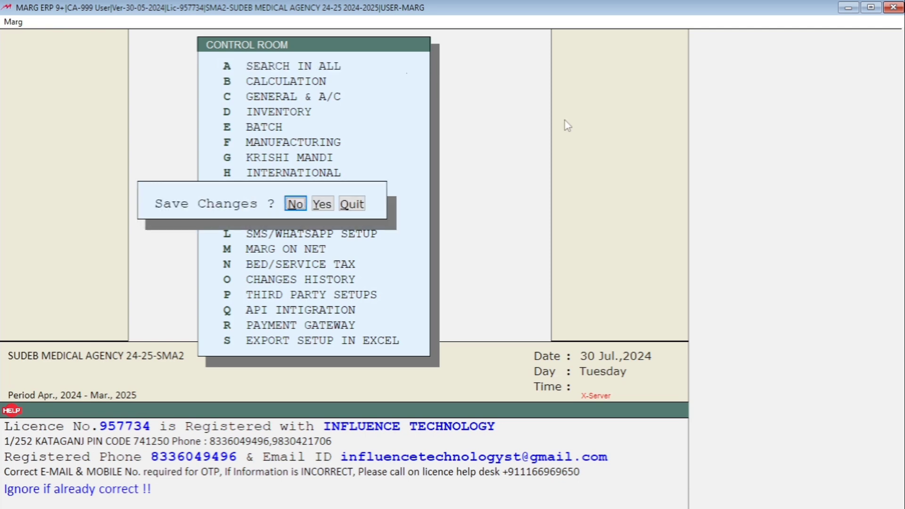
key(Right)
key(Return)
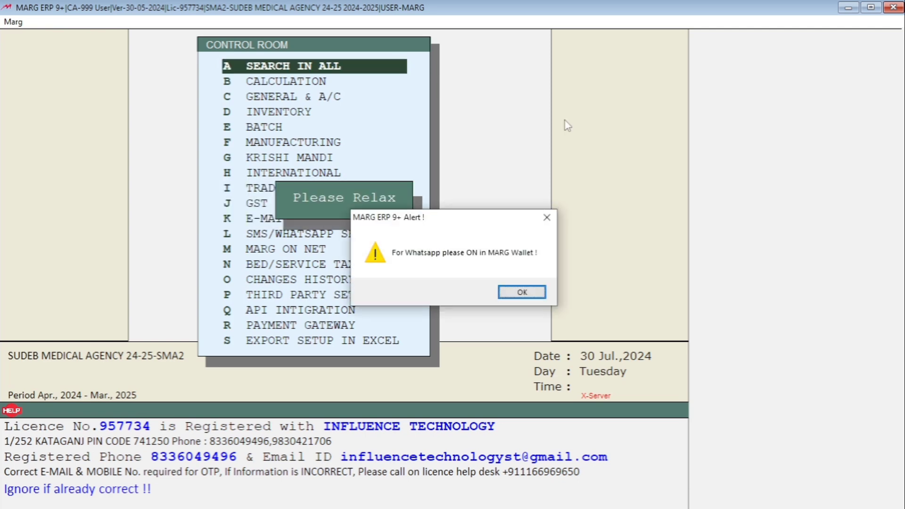
key(Return)
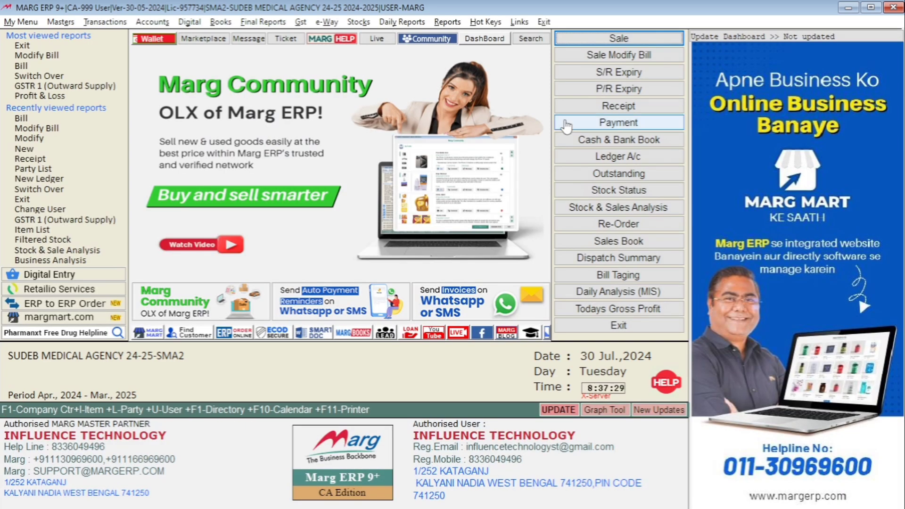
Start a purchase bill dated 30-07-2024 for DURGA MEDICAL AGENCY with party number 2222.
key(alt)
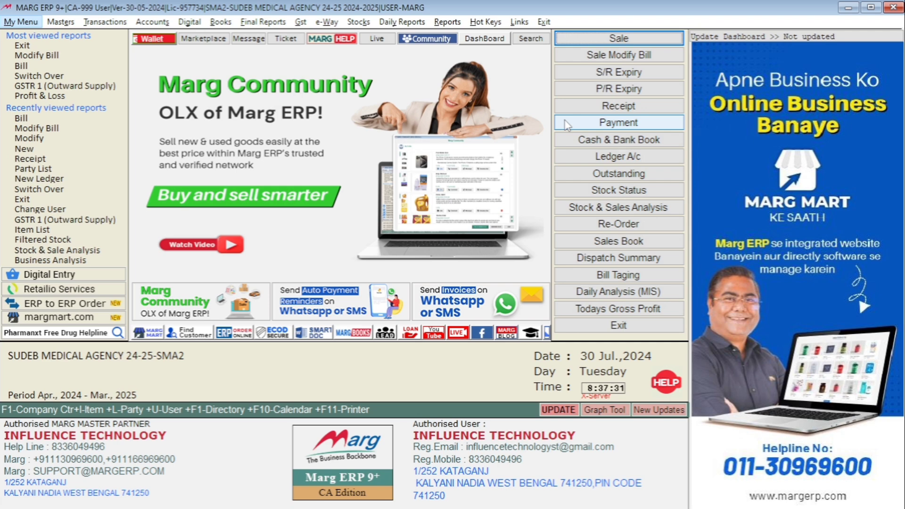
key(Right)
key(Right)
key(Down)
key(Down)
key(Right)
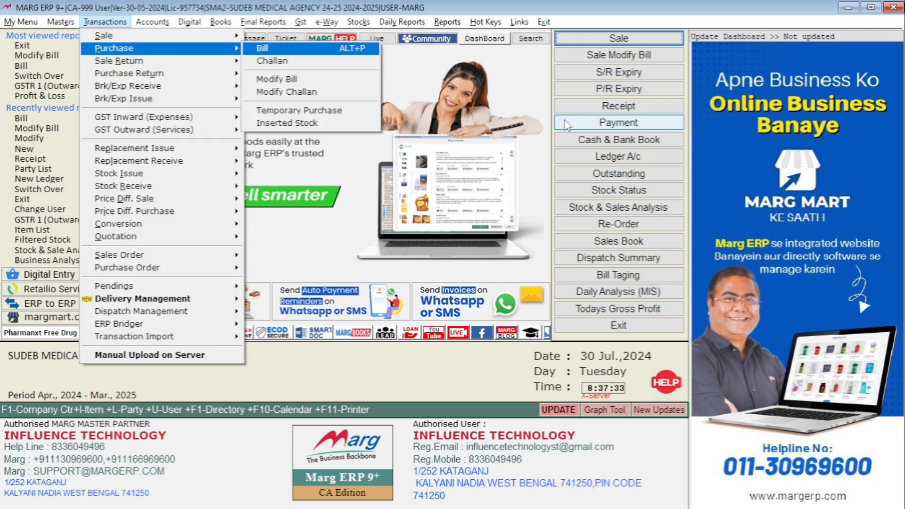
key(Return)
key(Return)
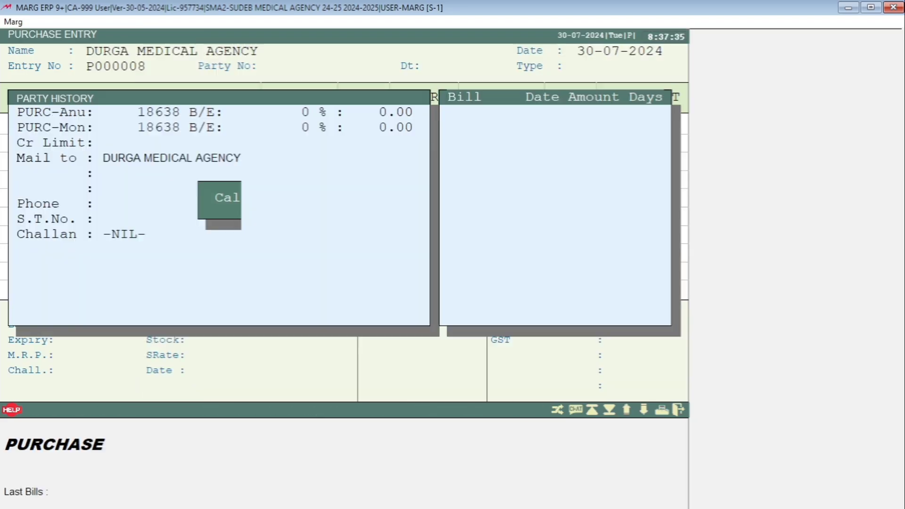
text(2222)
key(Return)
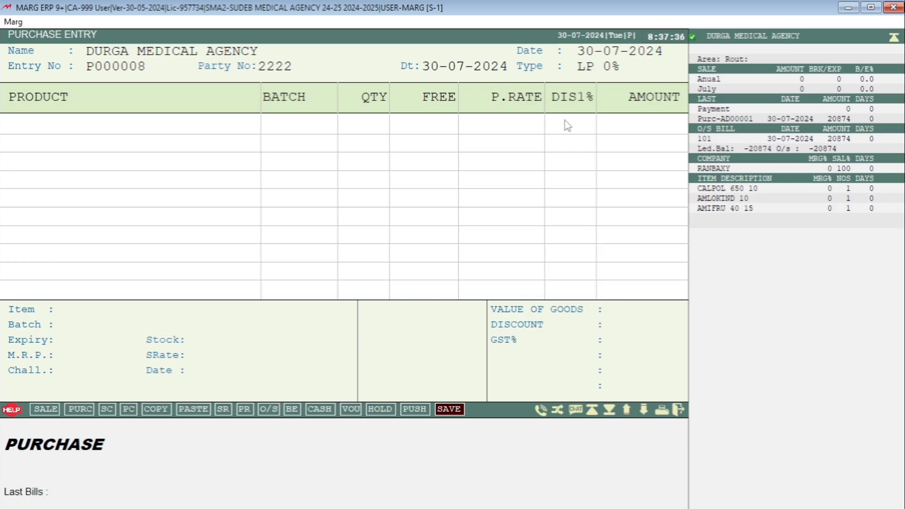
Add AMIFRU 40 15, batch A001, to the purchase bill with quantity 1, no free quantity, rate 30.00 and 7% discount.
key(Return)
key(Return)
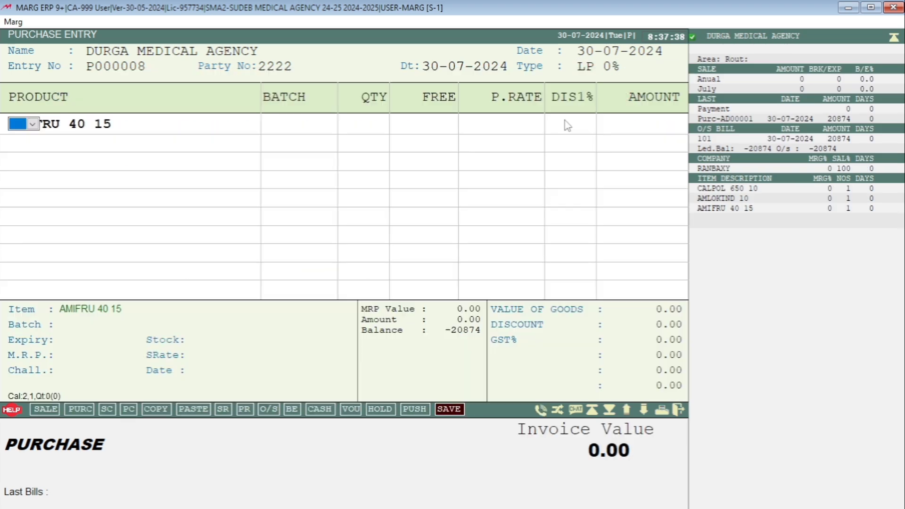
key(Return)
text(1)
key(Return)
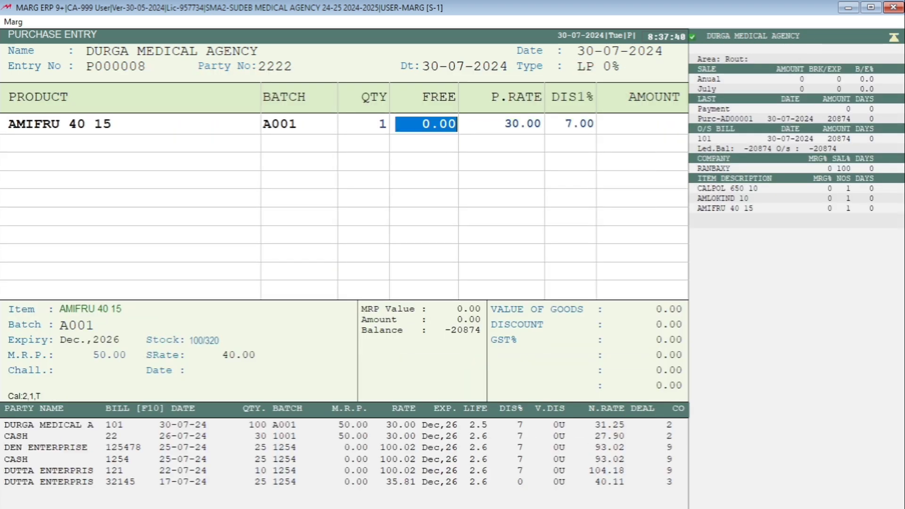
key(Return)
key(Return)
key(Return)
Save the DURGA MEDICAL AGENCY purchase bill with no land cost and leave purchase entry.
key(Escape)
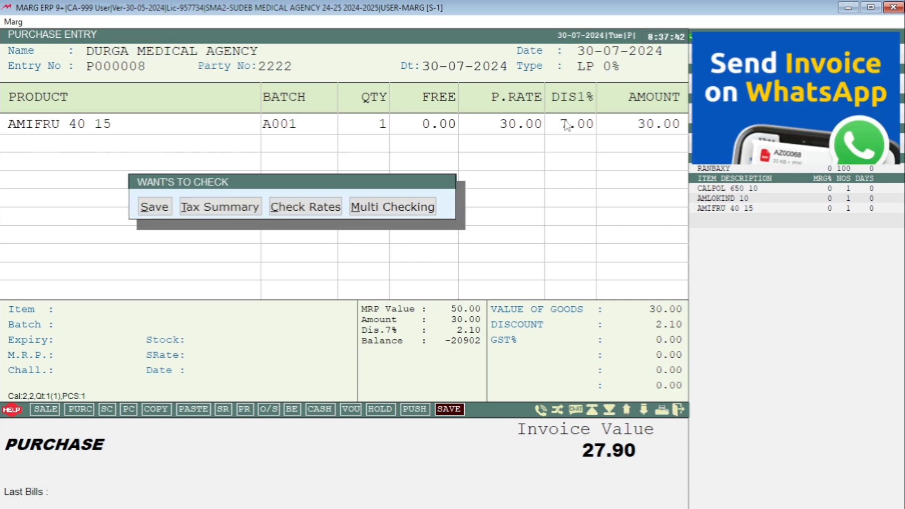
key(Return)
key(Return)
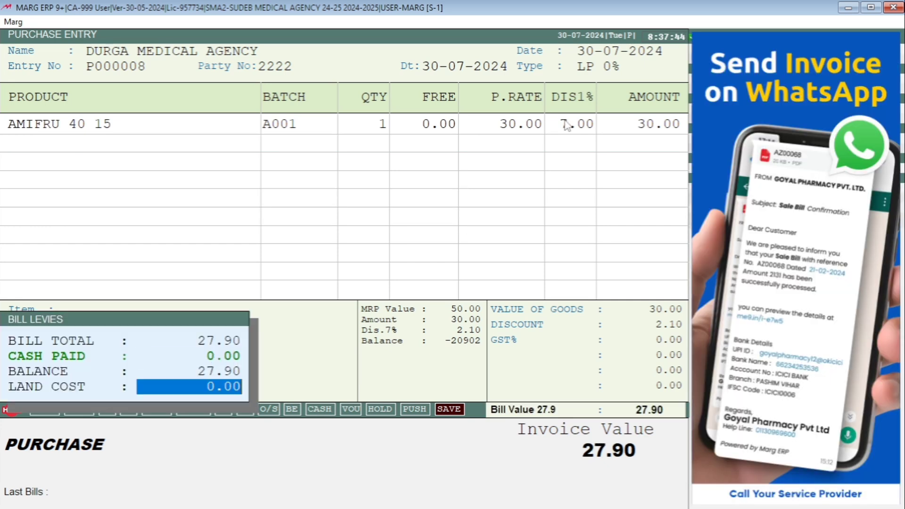
key(Return)
key(Return)
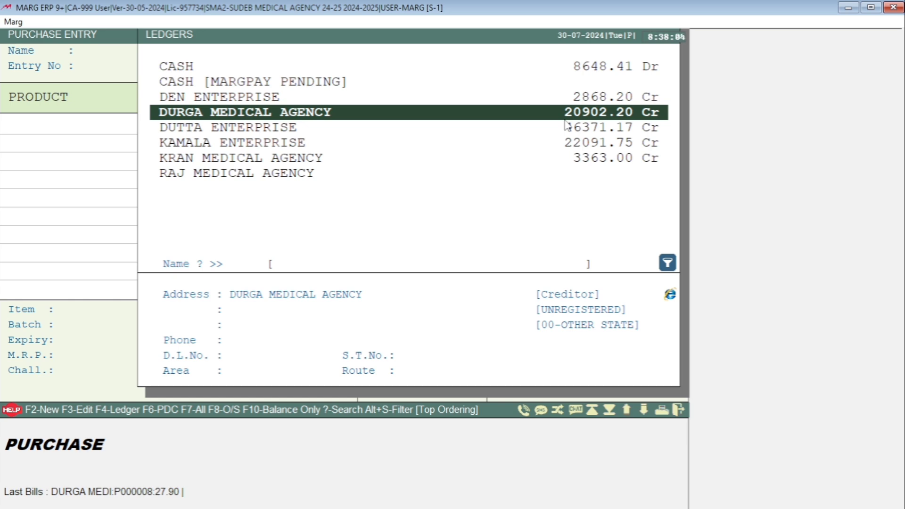
key(Escape)
key(Escape)
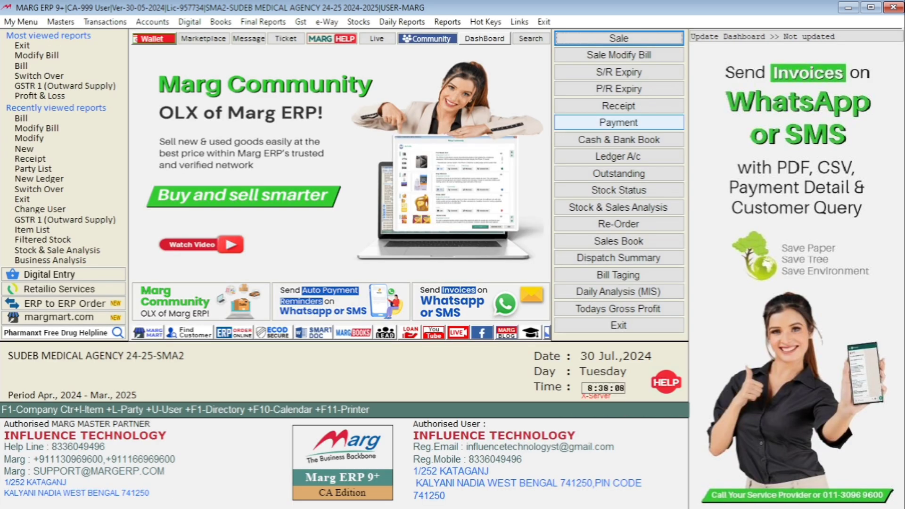
Open the modification filter for stock receive transactions.
key(alt)
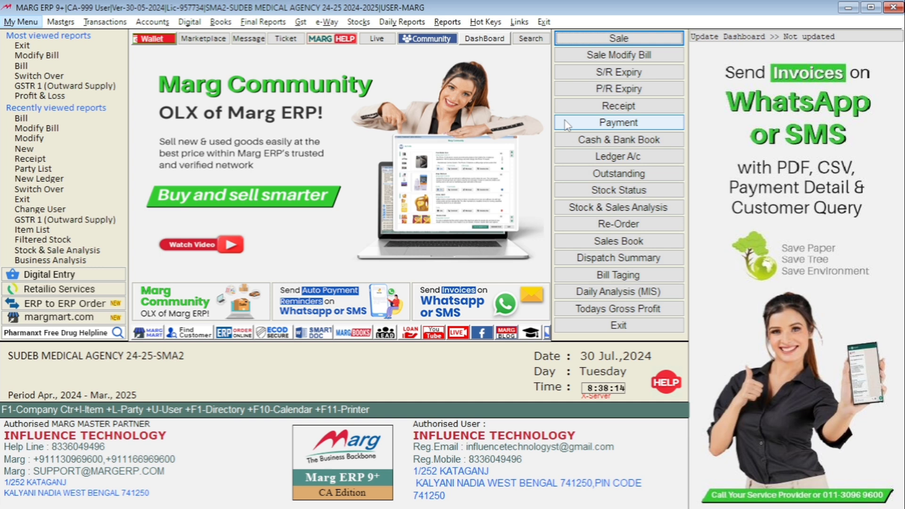
key(Right)
key(Right)
key(Down)
key(Down)
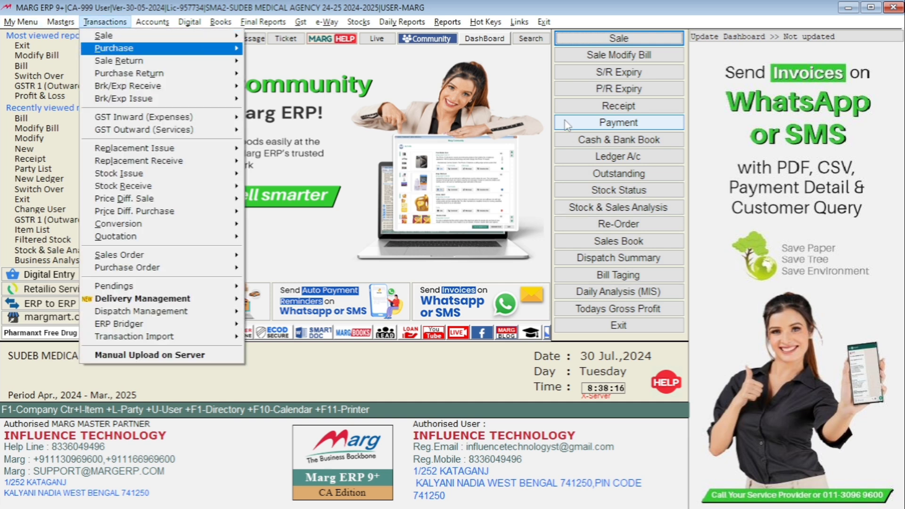
key(Down)
key(Down)
key(Down)
key(Down)
key(Down)
key(Down)
key(Down)
key(Down)
key(Down)
key(Down)
key(Right)
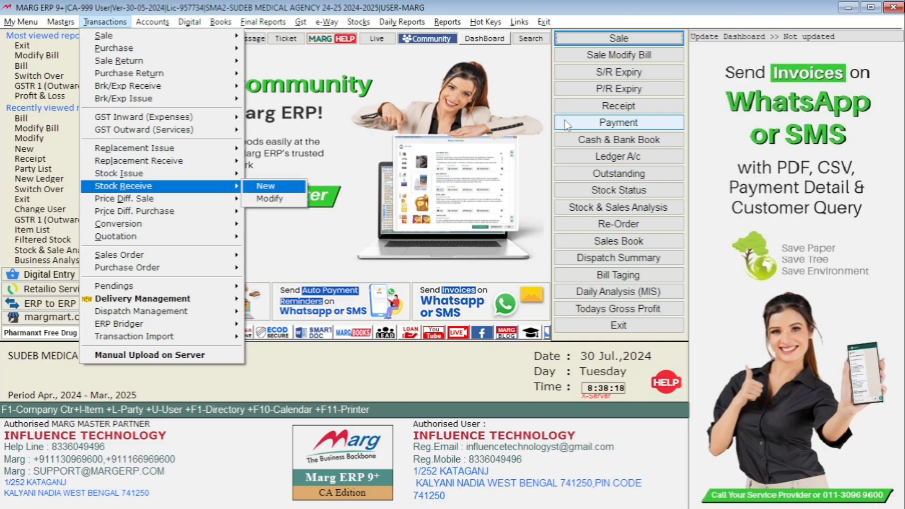
key(Down)
key(Return)
List the stock receive entries for all ledgers, check for remaining challans and close the list.
key(Return)
key(Down)
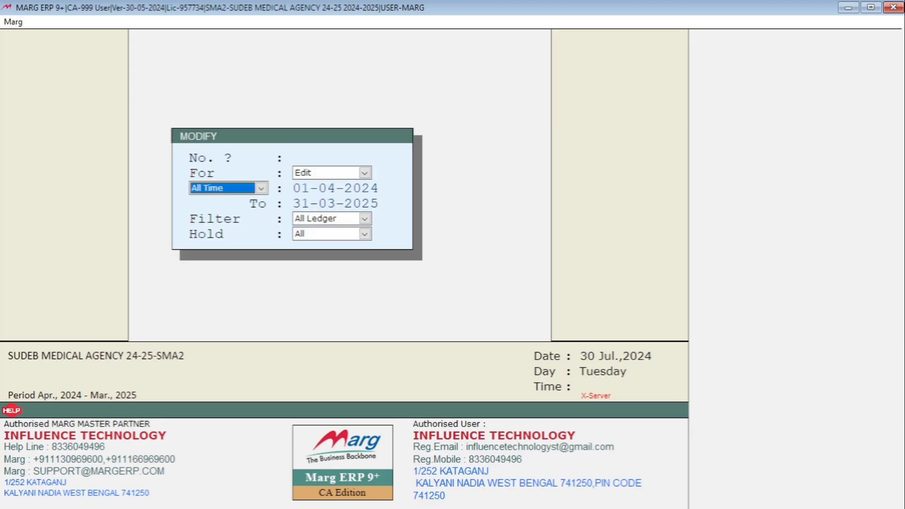
key(Return)
key(Return)
key(Return)
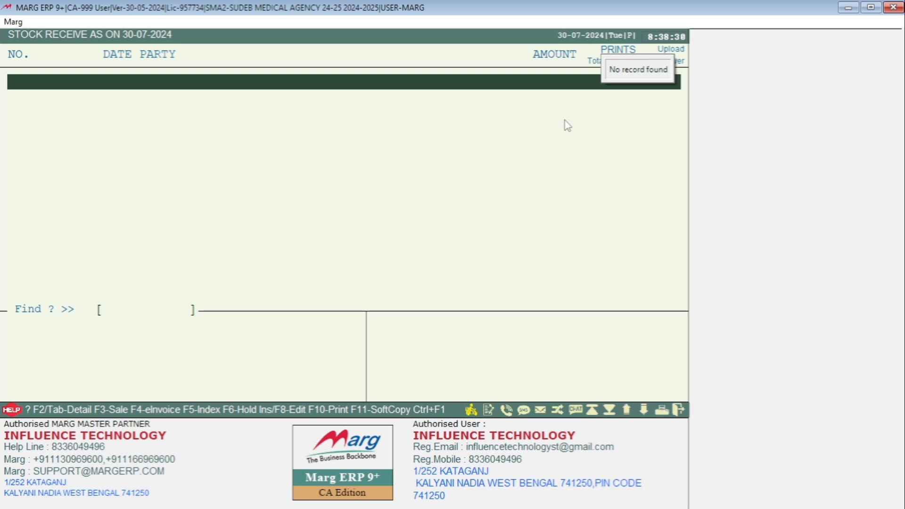
key(Escape)
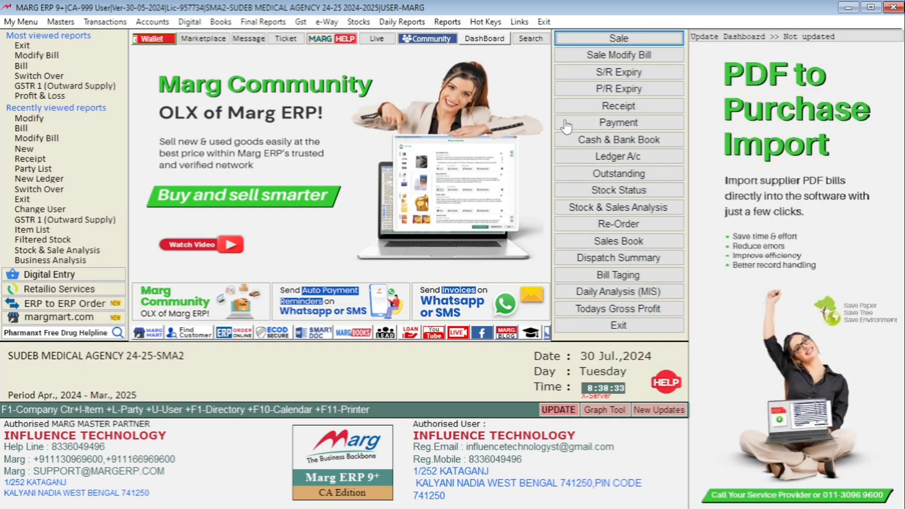